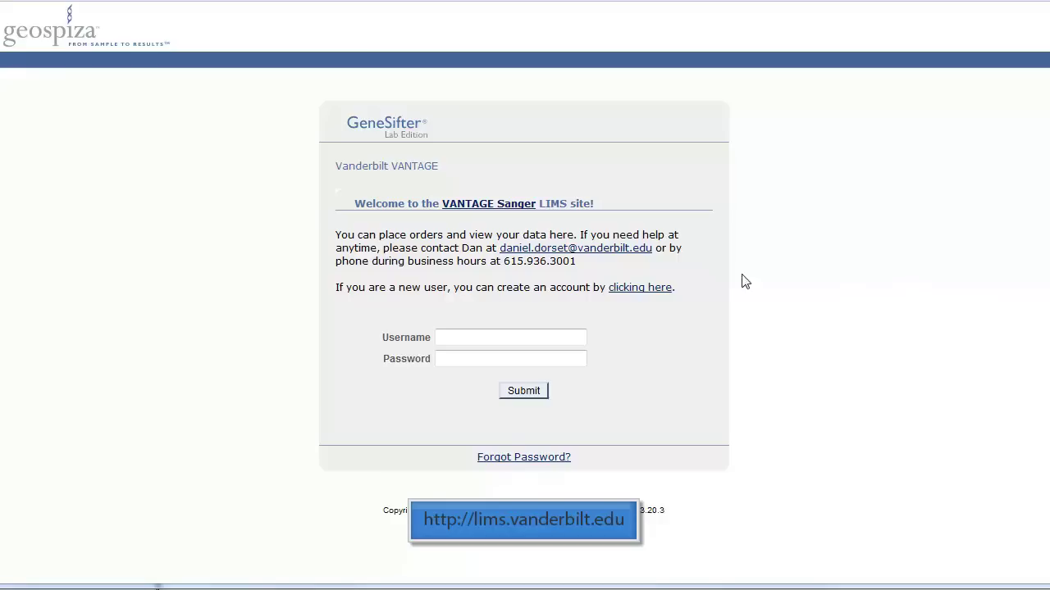
Sign in to the VANTAGE Sanger LIMS with the user's username and password.
left_click(492, 331)
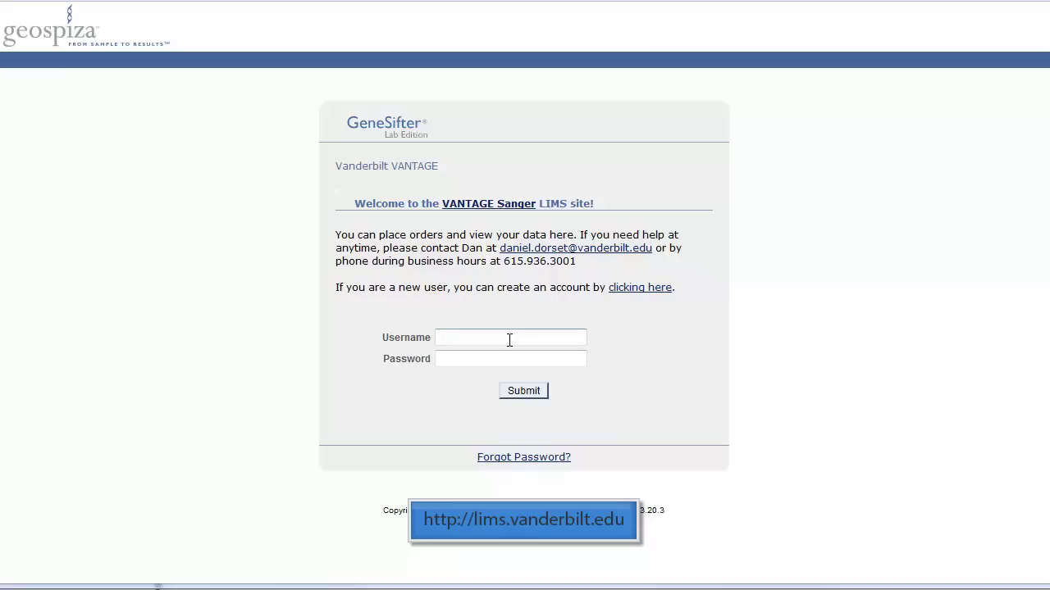
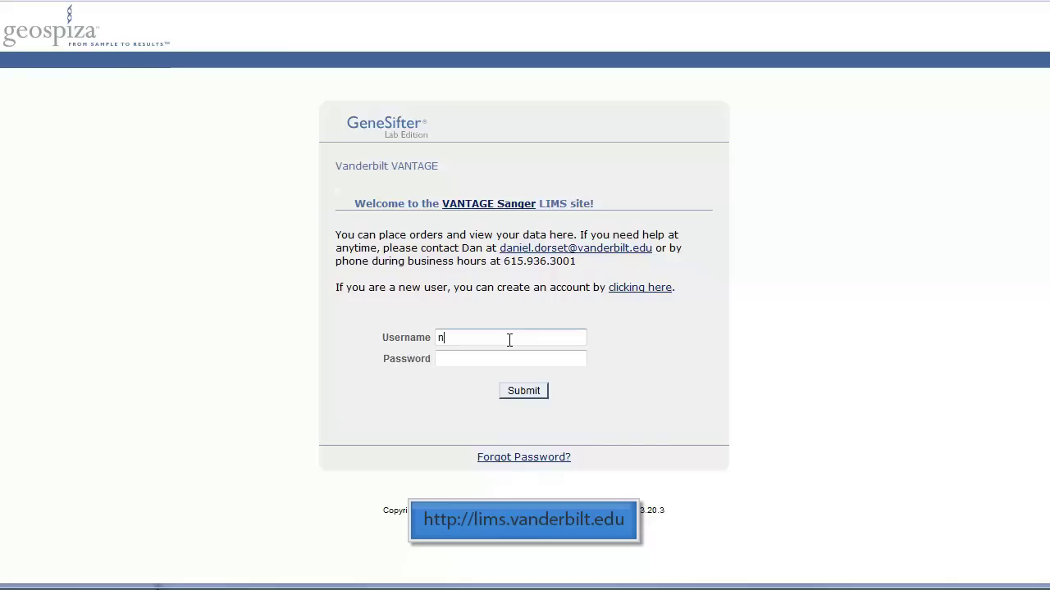
key("Tab")
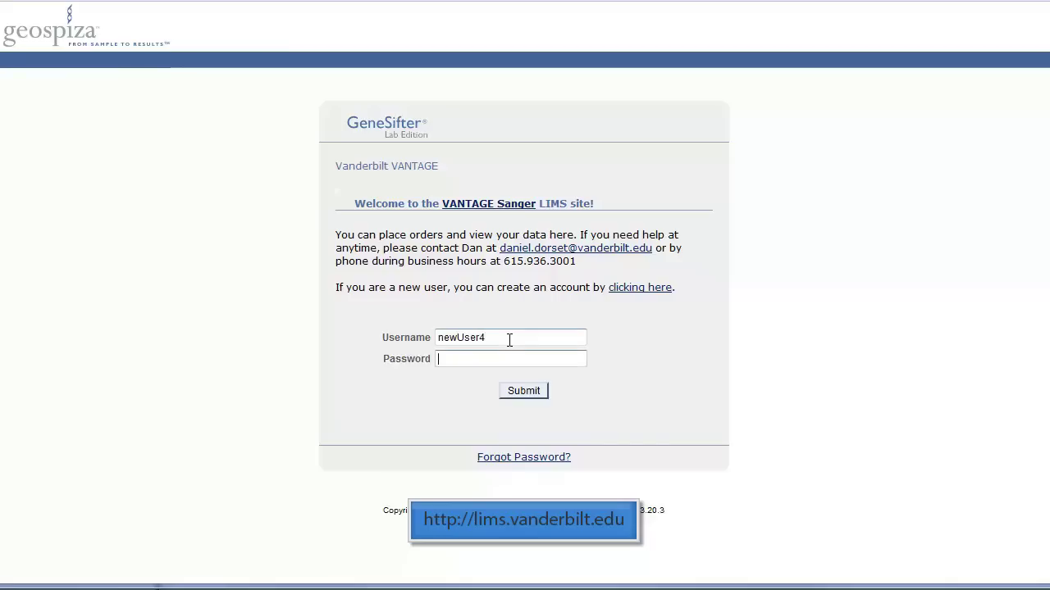
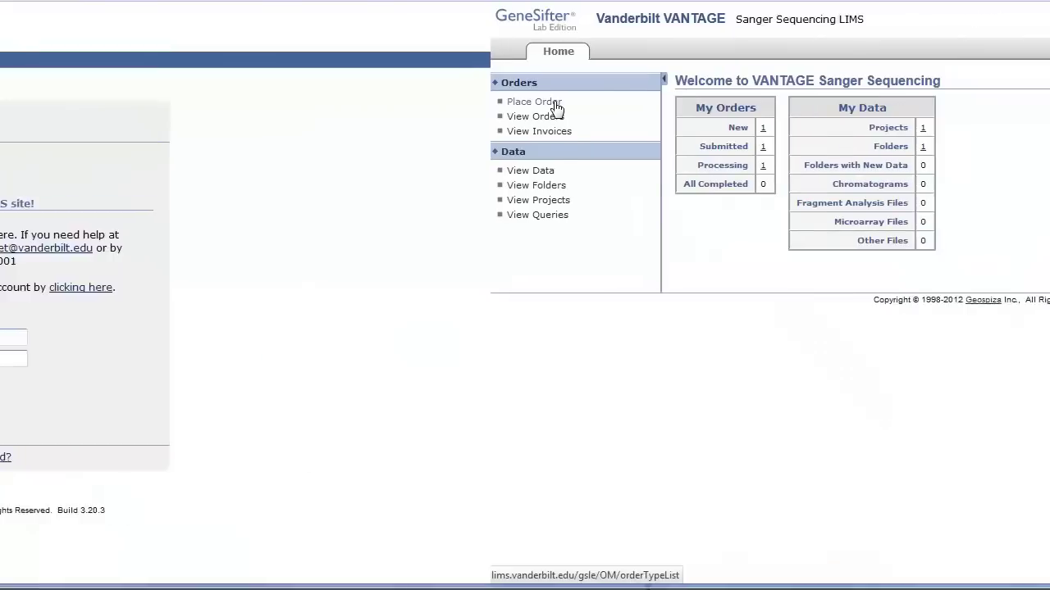
left_click(61, 103)
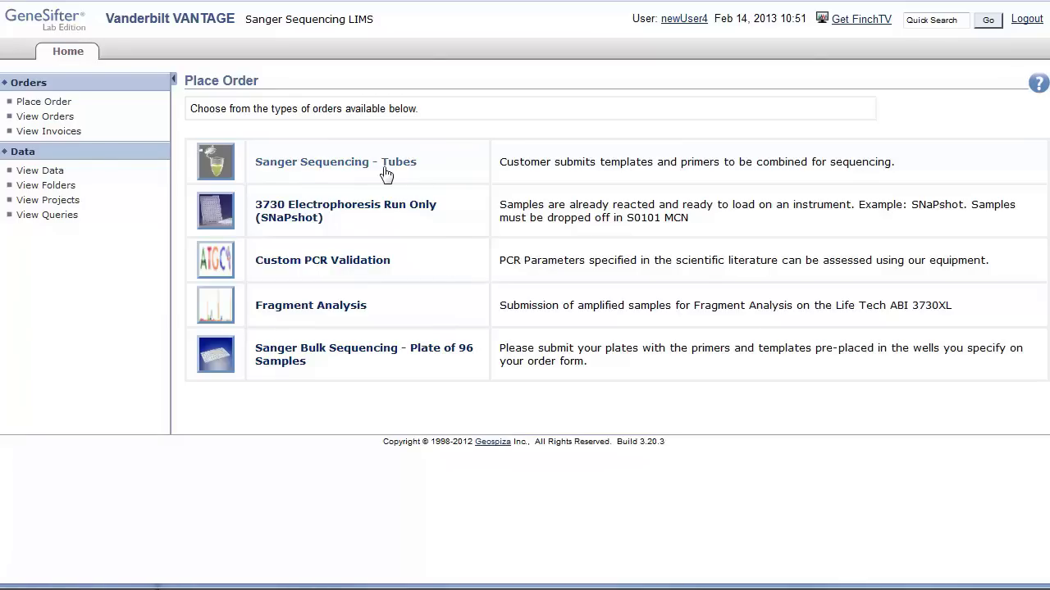
Start a new Sanger Sequencing - Tubes order.
left_click(386, 175)
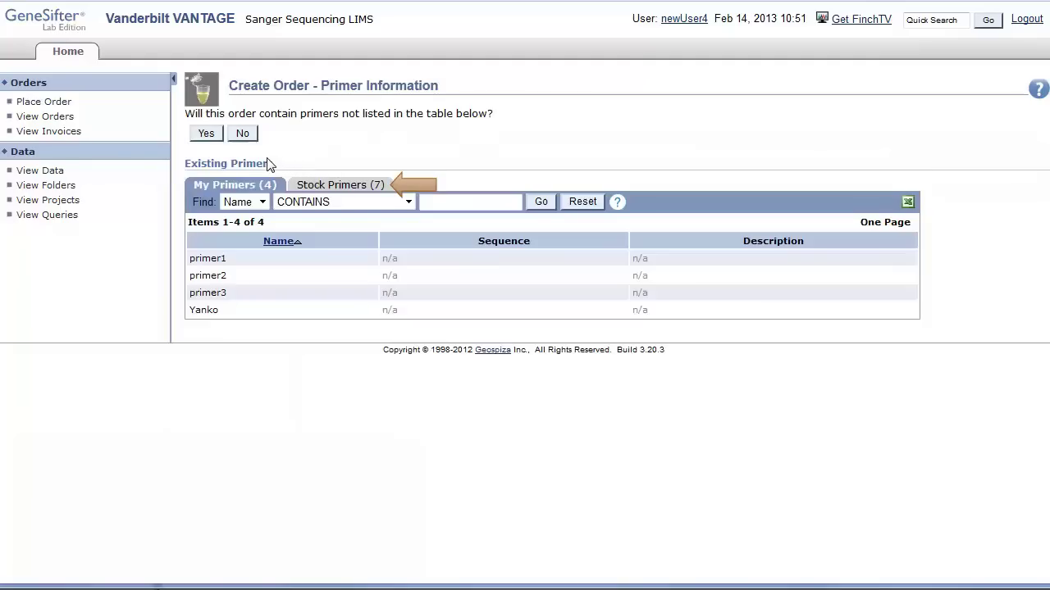
Mark the order as having new primers, then fill somePrimer down the Primer Name column and clear it.
left_click(211, 138)
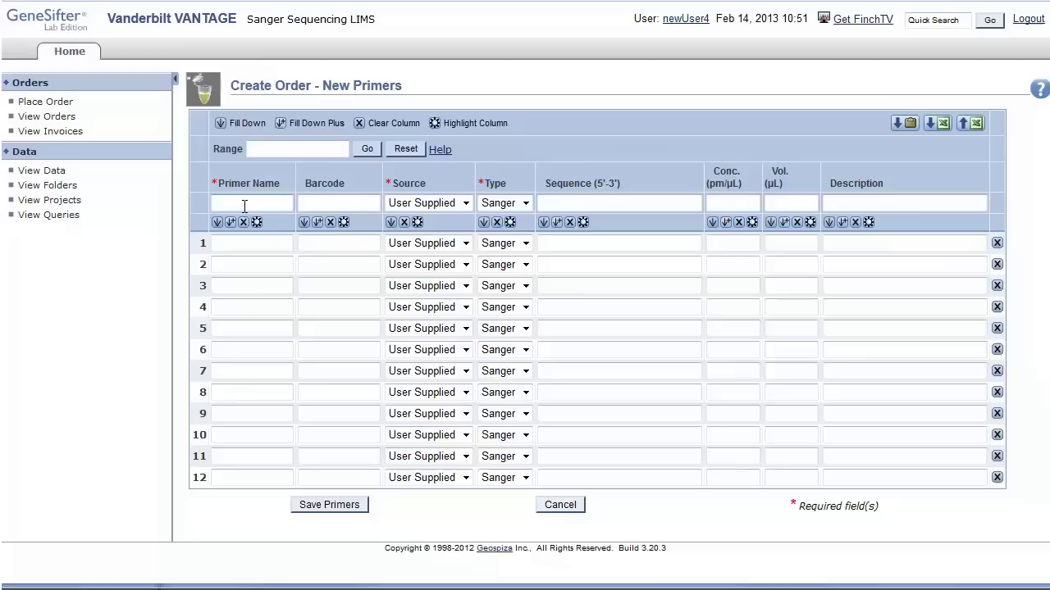
left_click(243, 206)
type("somePrimer")
left_click(218, 223)
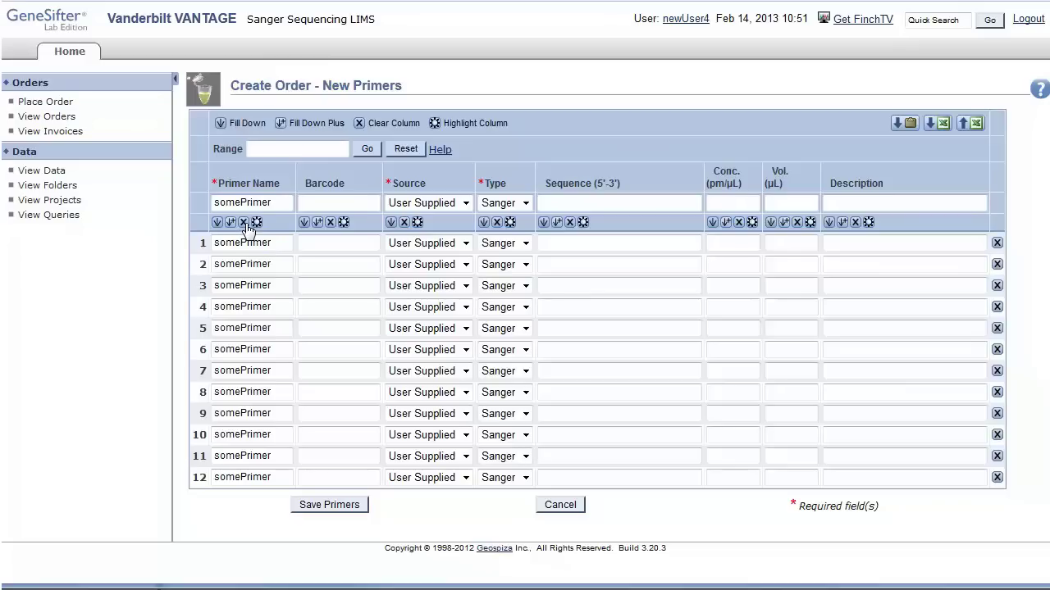
left_click(244, 224)
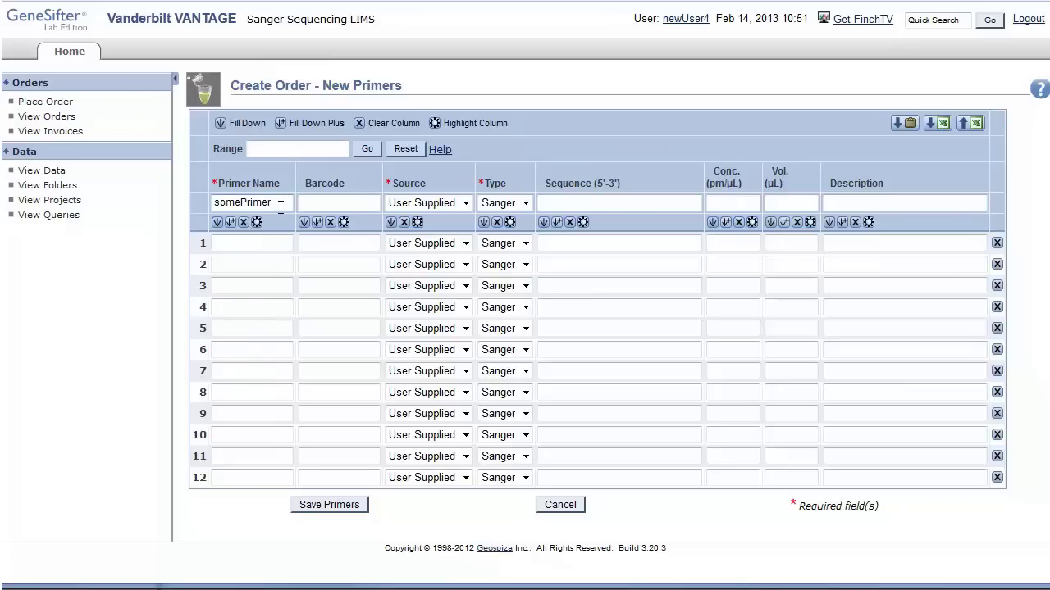
Fill the Primer Name rows with numbered names primer1 through primer12.
double_click(282, 204)
type("primer")
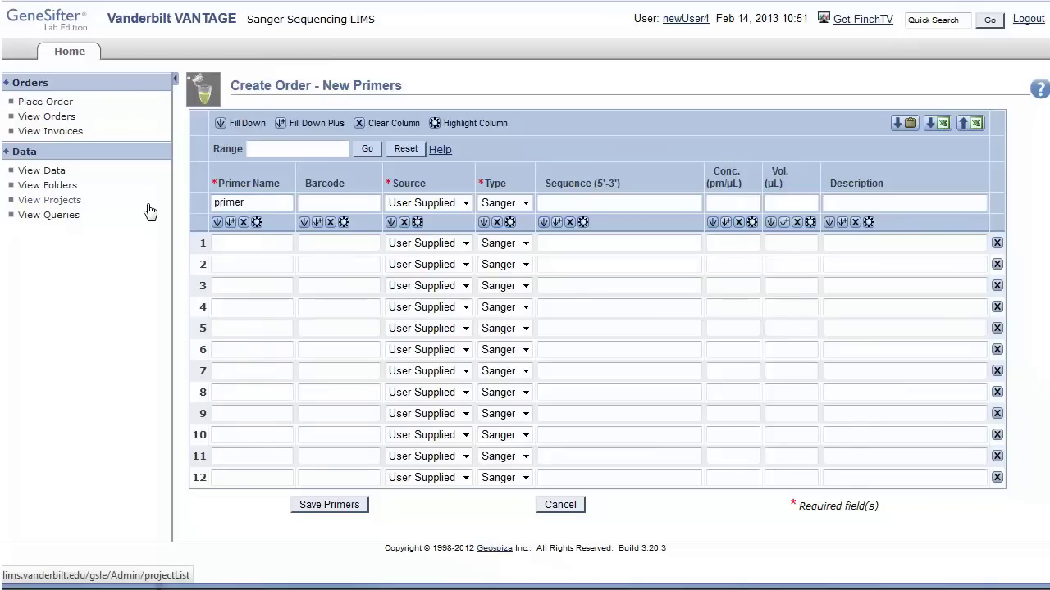
left_click(231, 225)
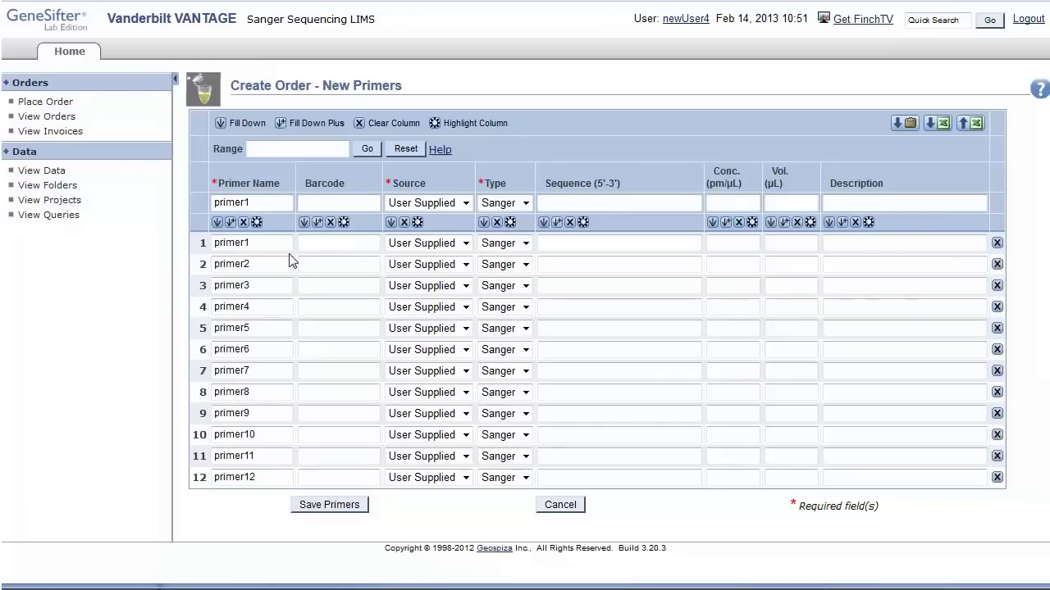
Type primer1, somePrimer and aDifferentPrimer3 into rows 1–3, then clear the whole Primer Name column.
left_click(243, 223)
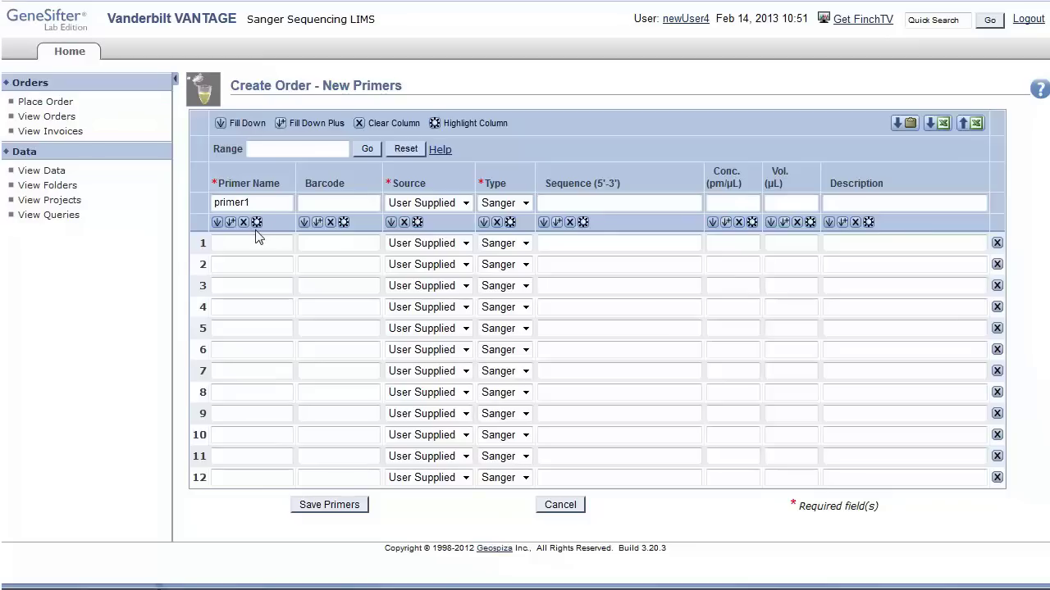
left_click(253, 241)
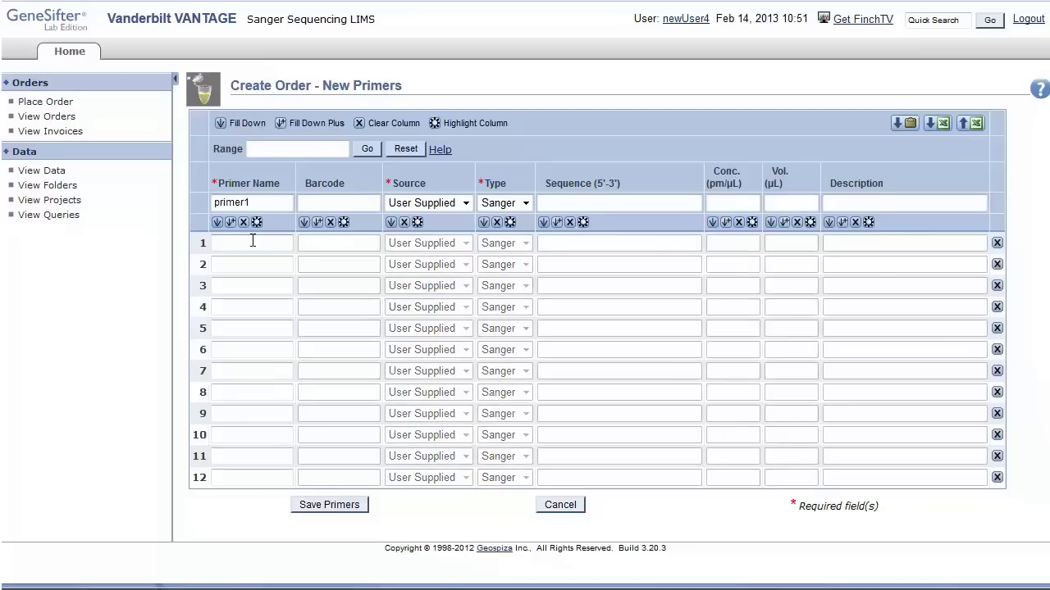
type("primer1")
key("Return")
type("somePrimer")
key("Return")
type("aDifferentPri")
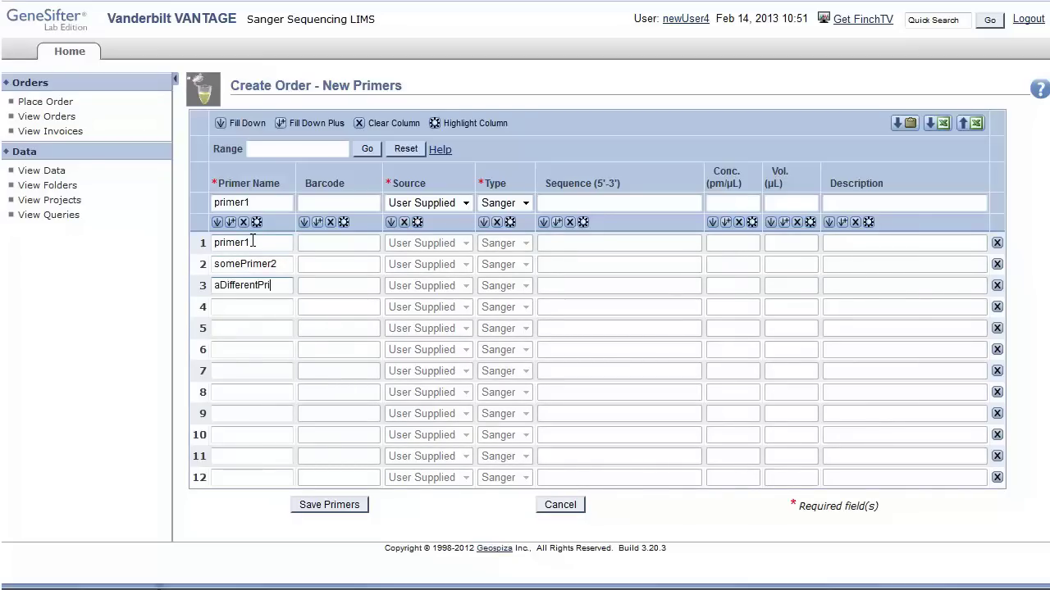
type("mer3")
key("Return")
key("Return")
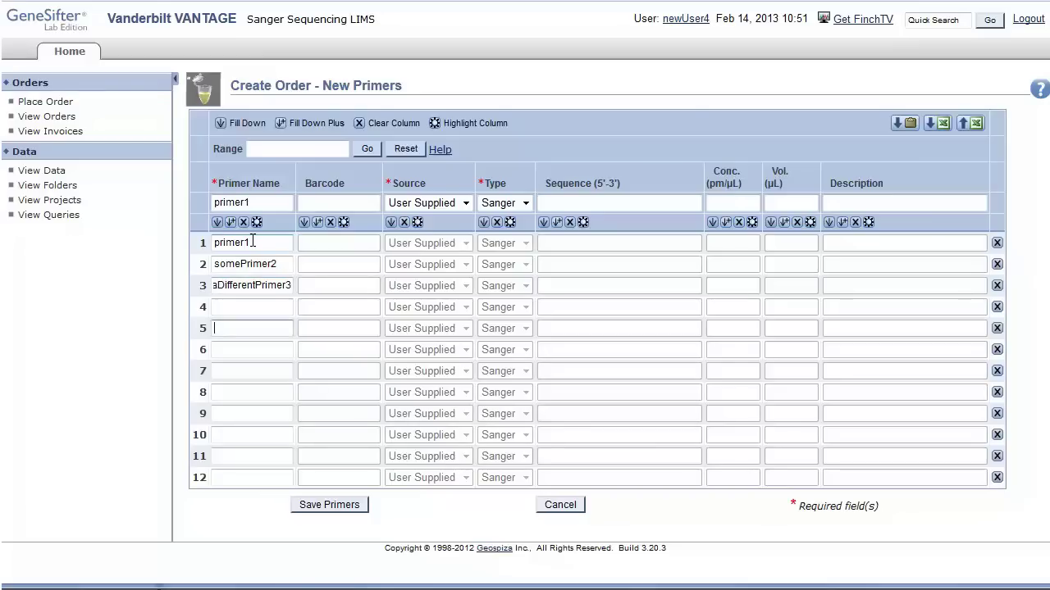
key("Return")
key("Return")
key("Return")
key("Return")
key("Return")
key("Return")
left_click(255, 224)
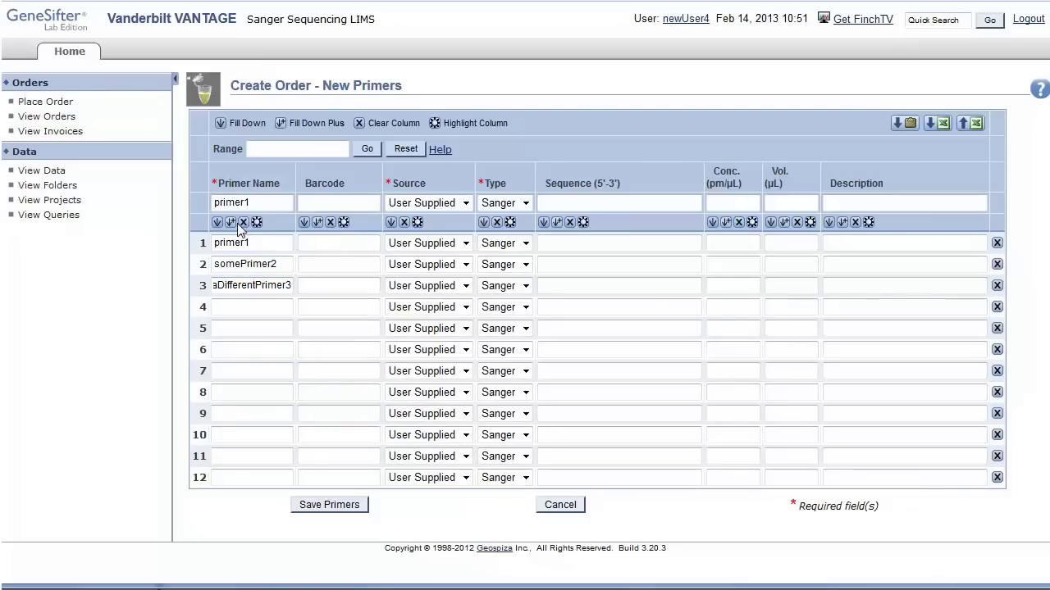
left_click(243, 223)
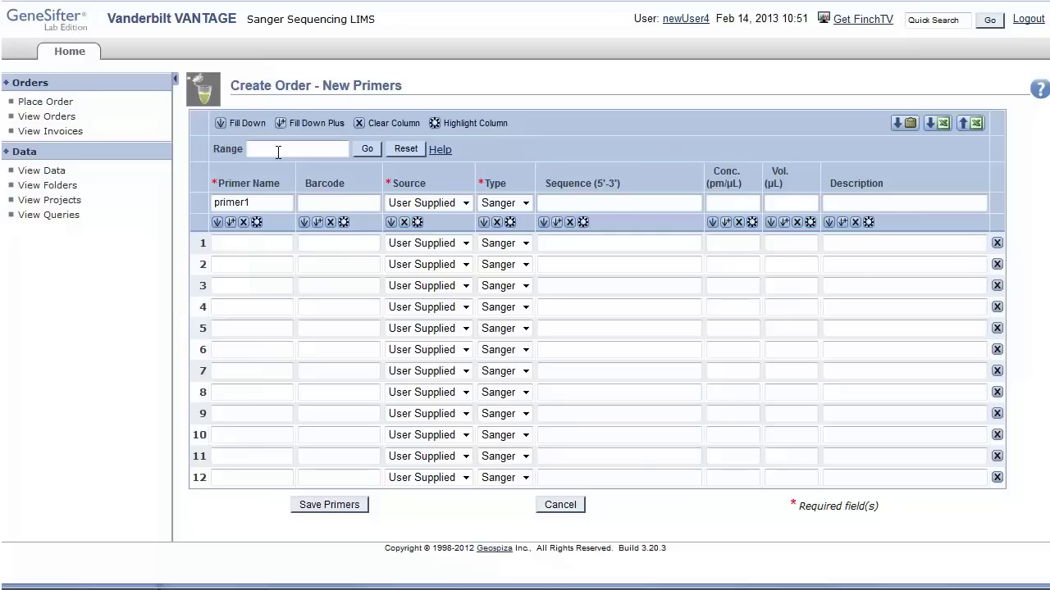
Limit the table to rows 1-10 and fill them with primer1 through primer10.
left_click(311, 150)
type("1-10")
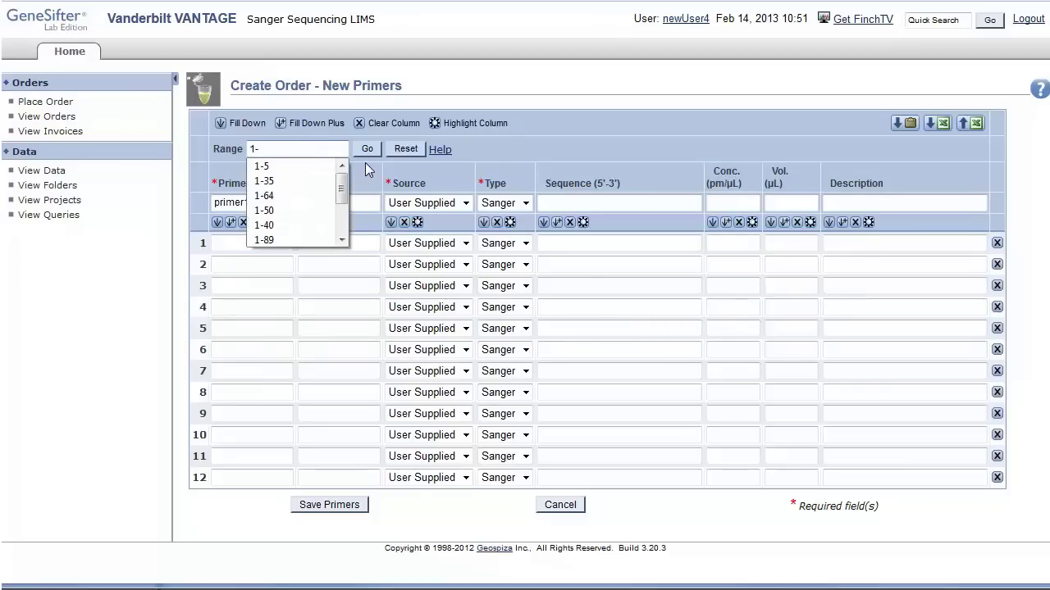
left_click(366, 151)
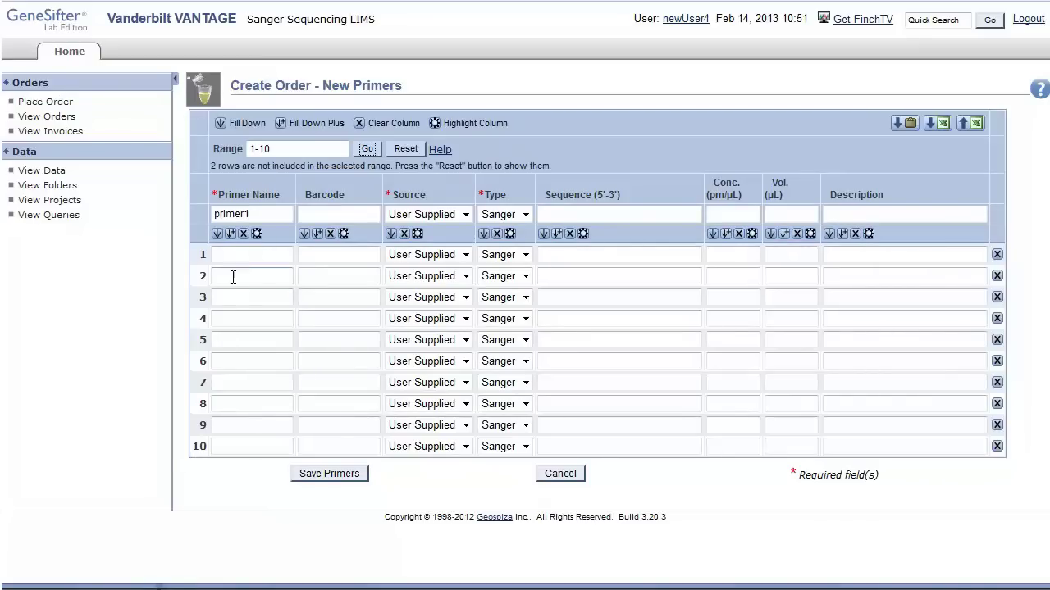
left_click(232, 234)
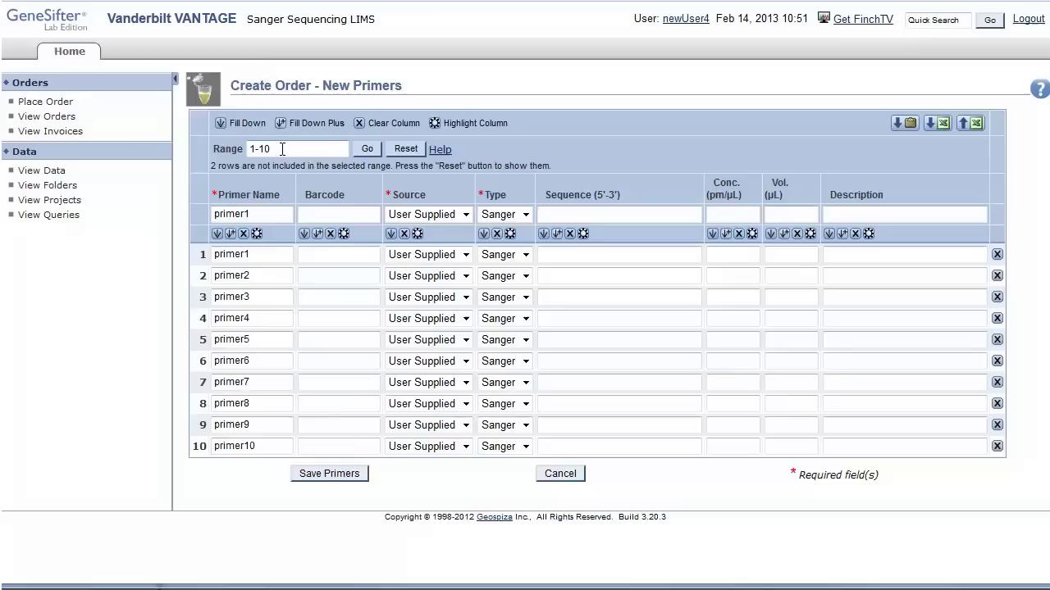
Show rows 1-12, name rows 11–12 myPrimer1 and myPrimer2, and save the twelve primers.
left_click_drag(282, 149, 259, 148)
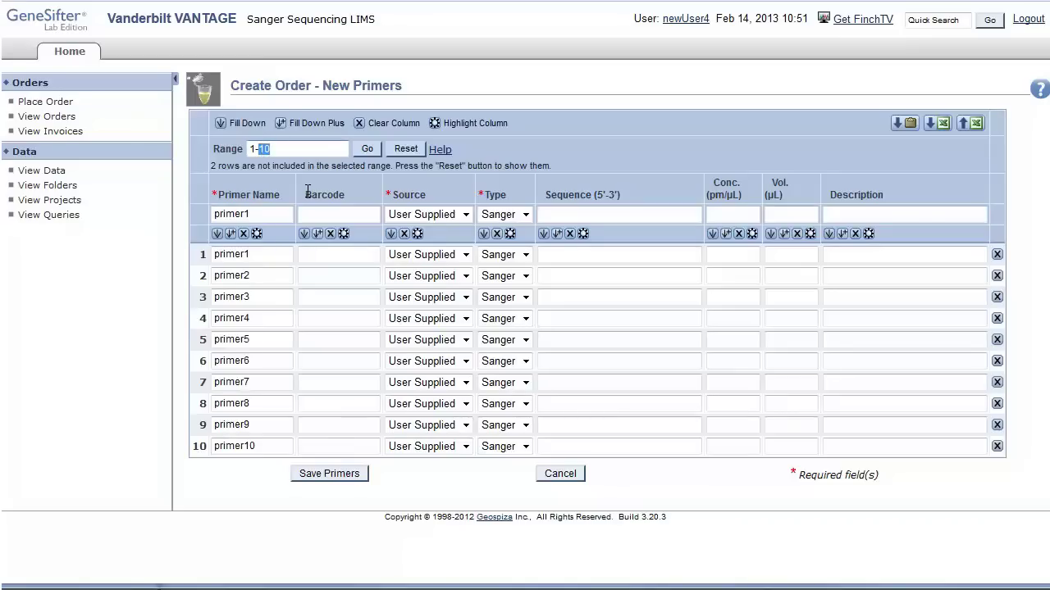
type("12")
left_click(367, 147)
left_click(273, 456)
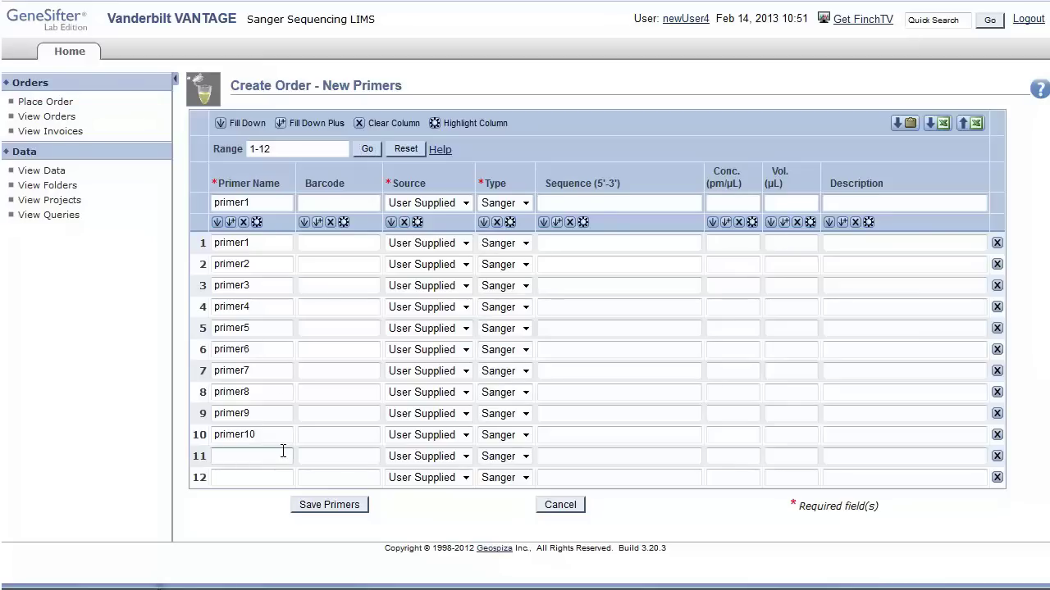
left_click(257, 222)
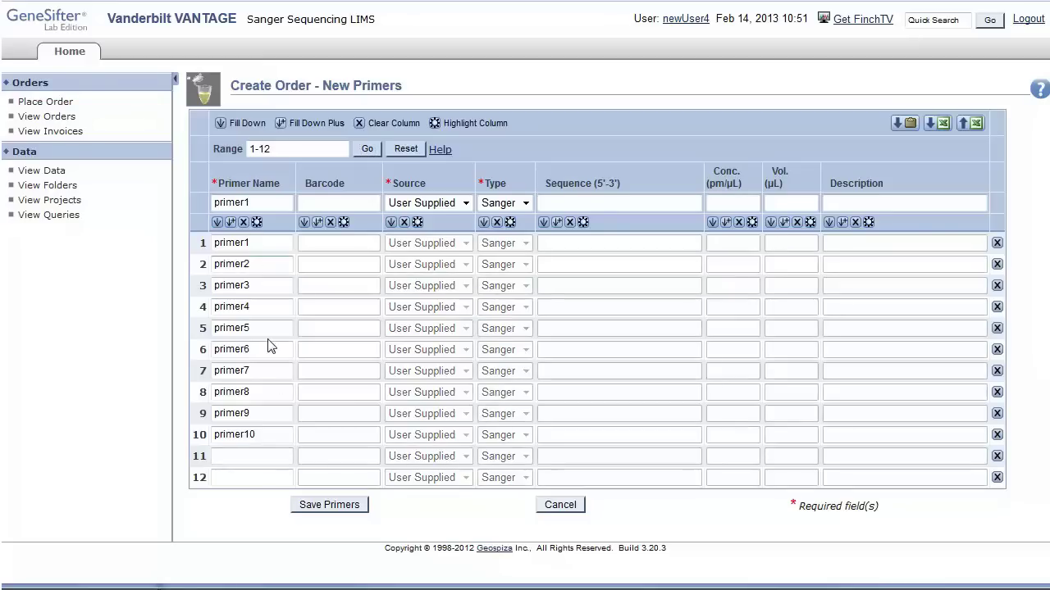
left_click(259, 454)
type("myPrimer1")
key("Tab")
type("myPrime")
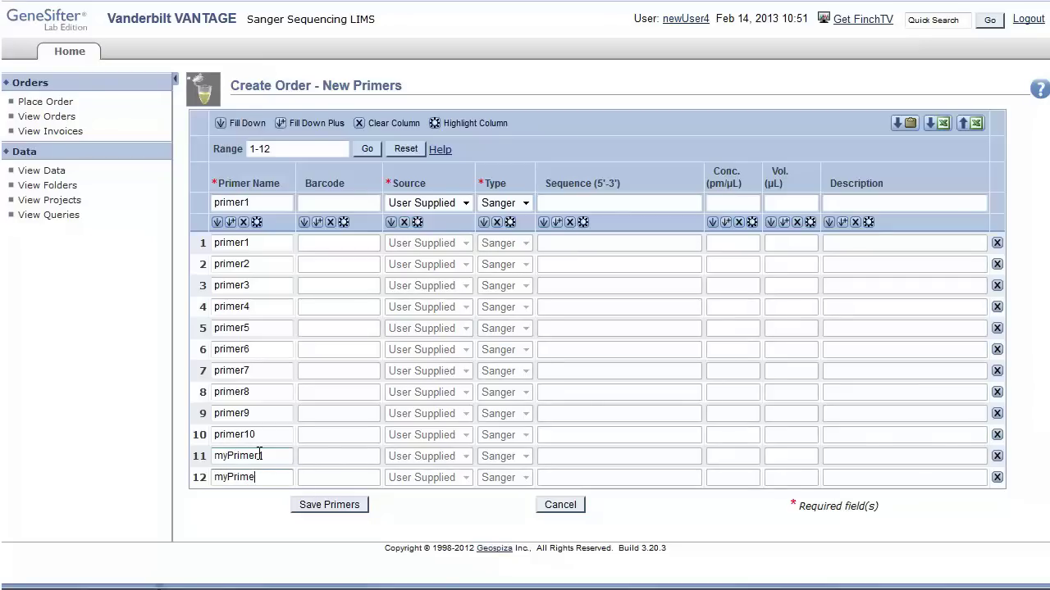
type("r2")
left_click(329, 506)
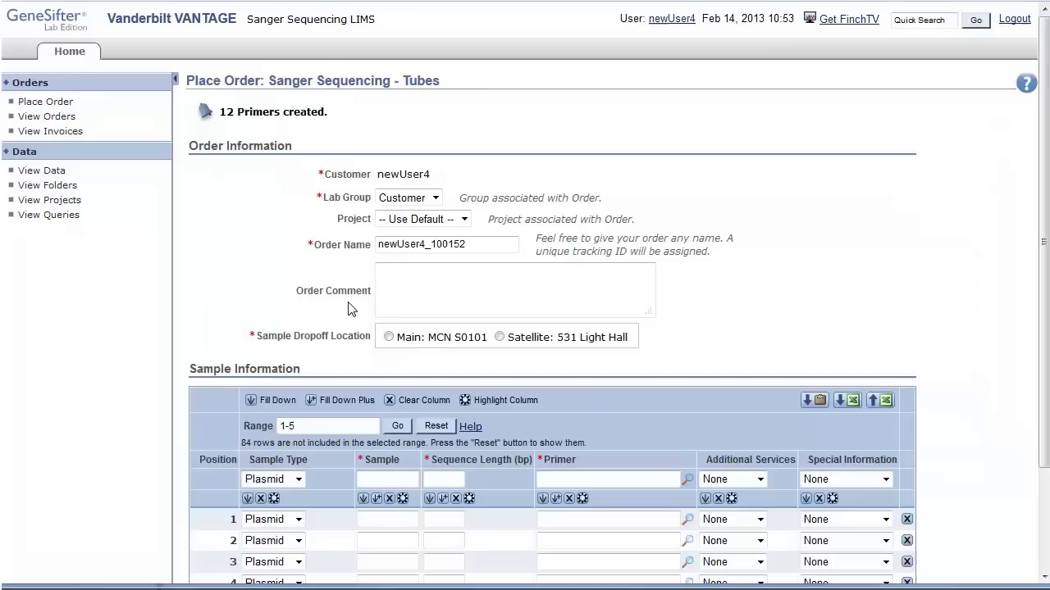
Keep Customer as the lab group and assign the order to the user's own project.
left_click(435, 198)
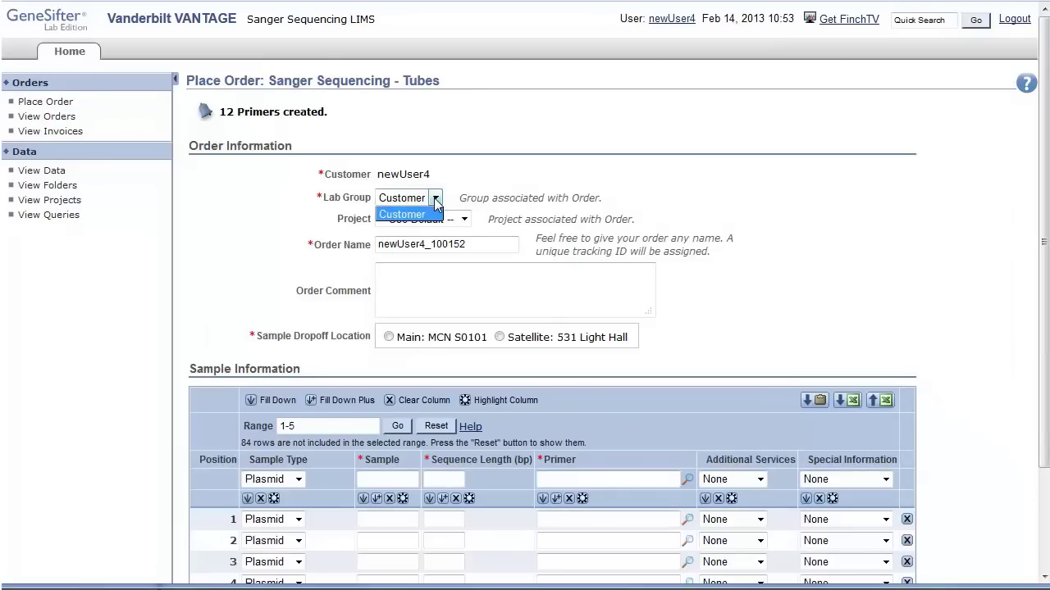
left_click(436, 200)
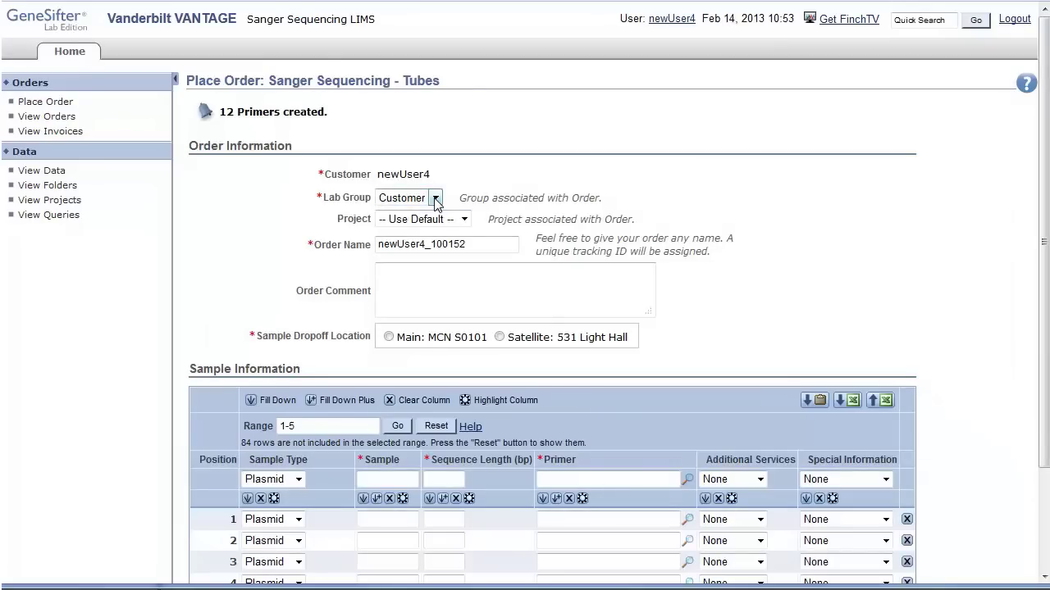
left_click(467, 223)
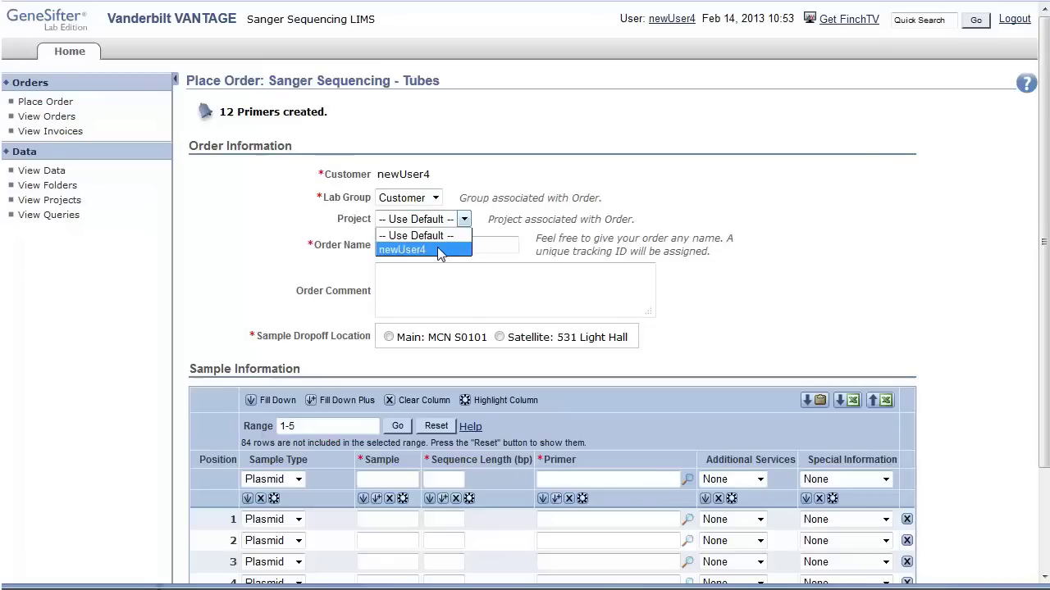
left_click(437, 248)
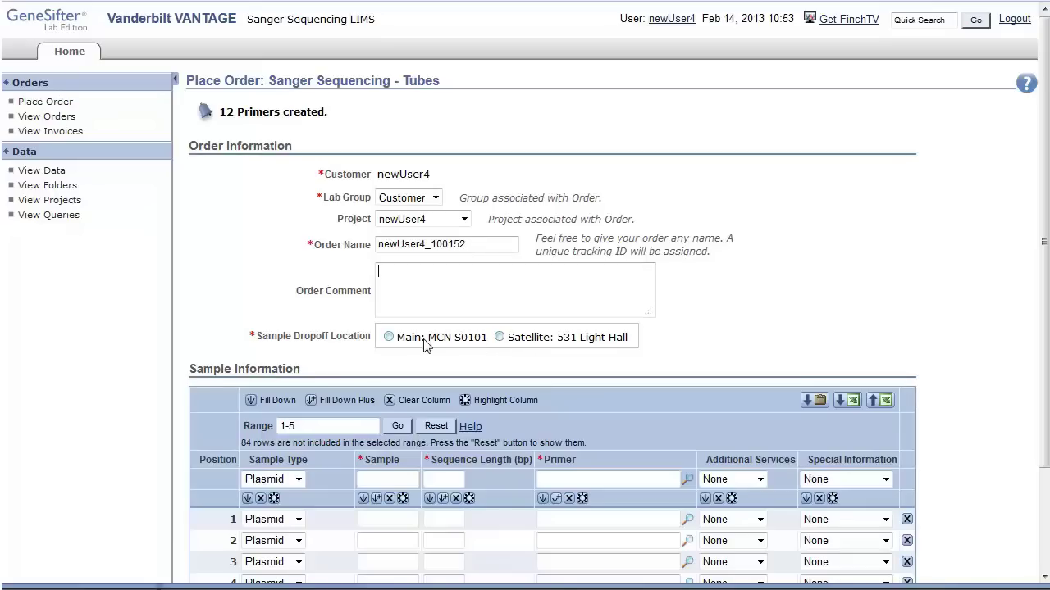
Show sample rows 1-15 and keep Plasmid as the sample type for all rows.
left_click(428, 305)
scroll(428, 305, "down", 3)
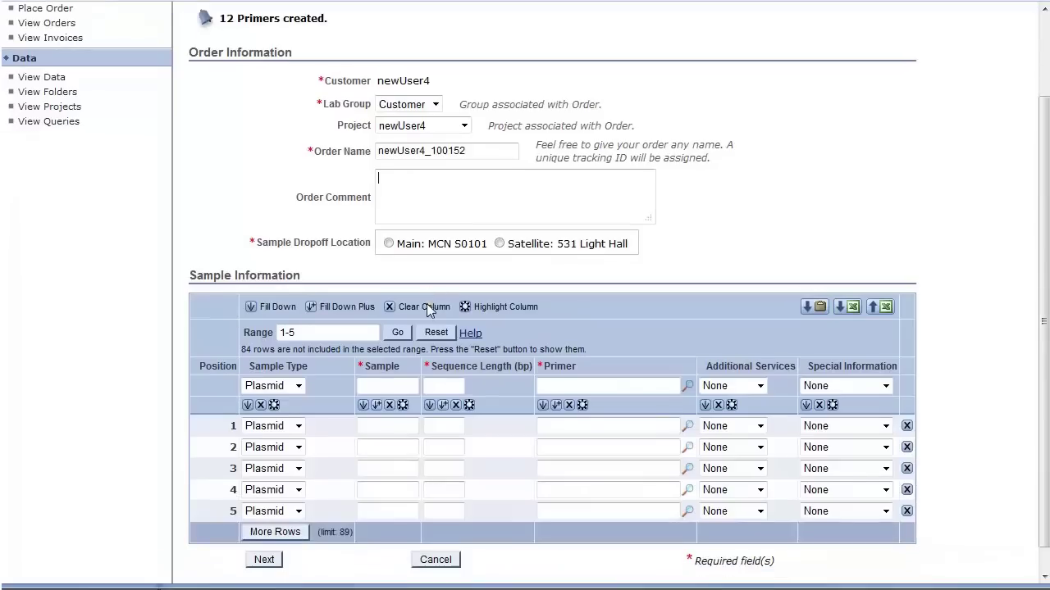
left_click_drag(331, 304, 246, 305)
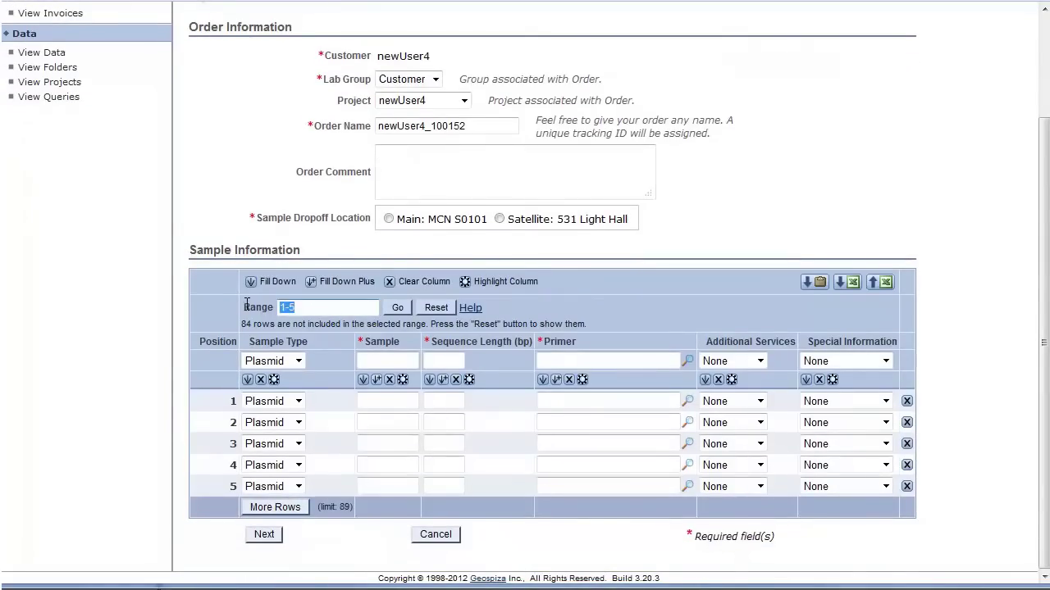
type("1-15")
left_click(397, 308)
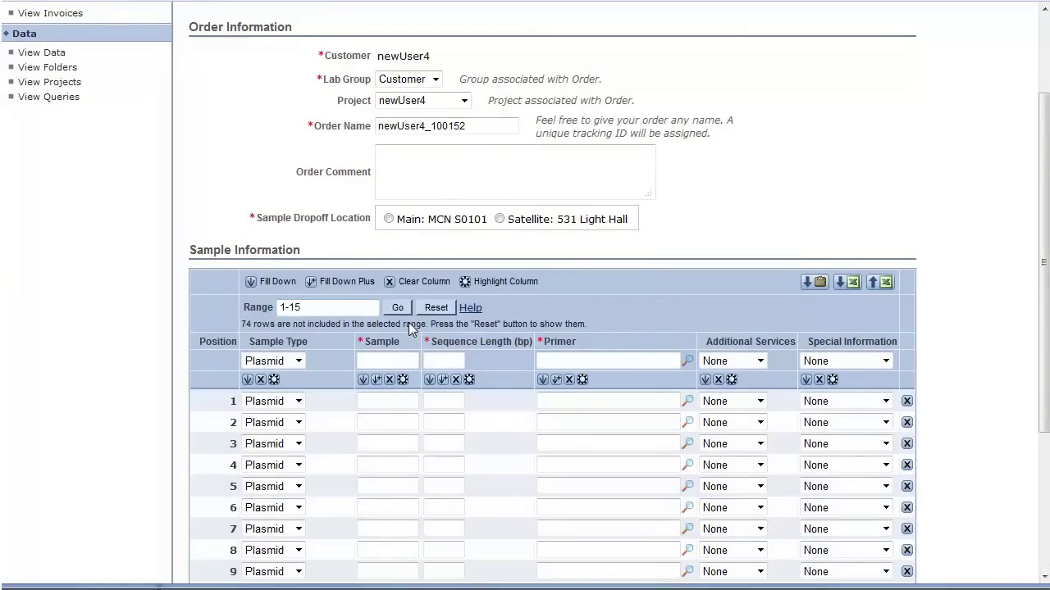
scroll(615, 322, "down", 2)
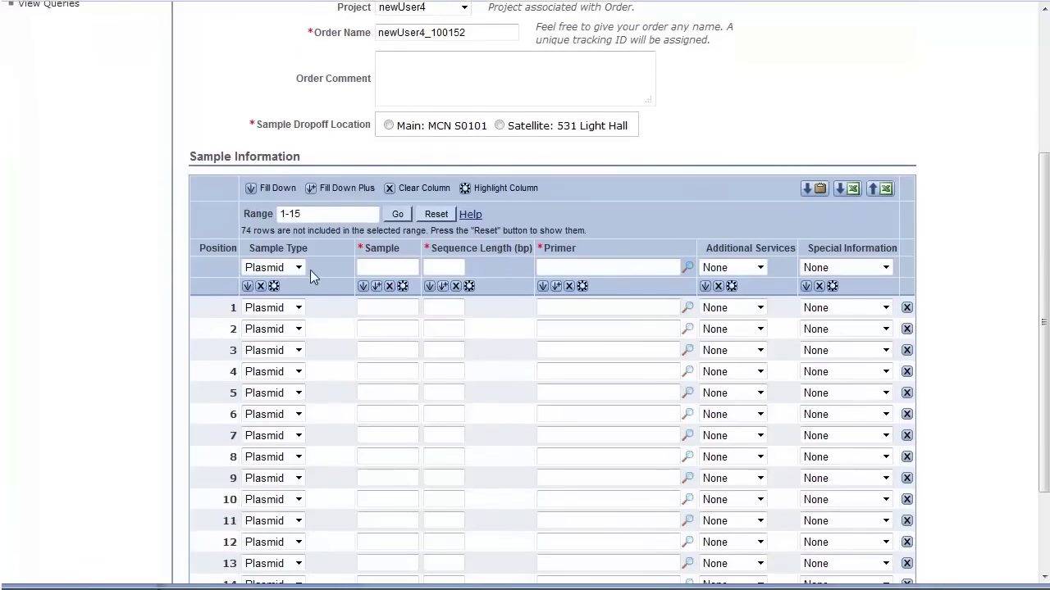
left_click(300, 267)
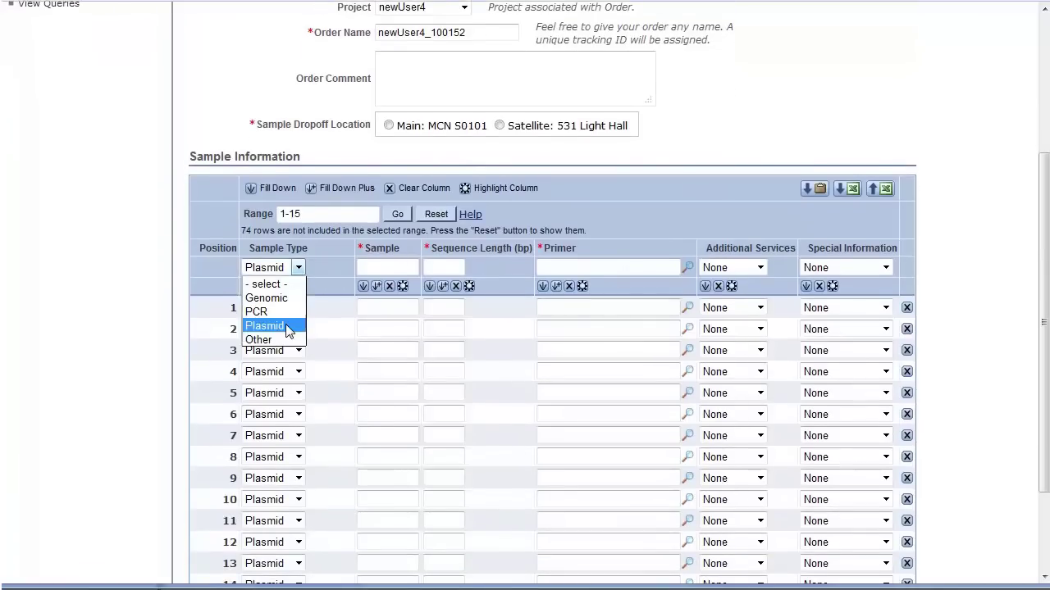
left_click(287, 326)
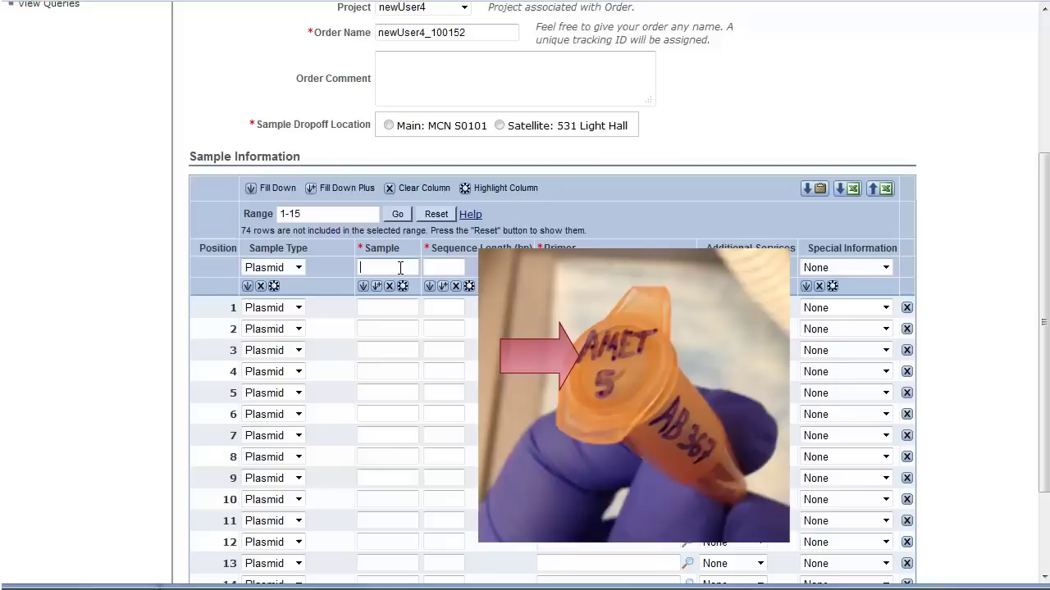
Fill sample rows 1–5 with names gryb1 through gryb5.
left_click(399, 267)
type("gryp")
type("1")
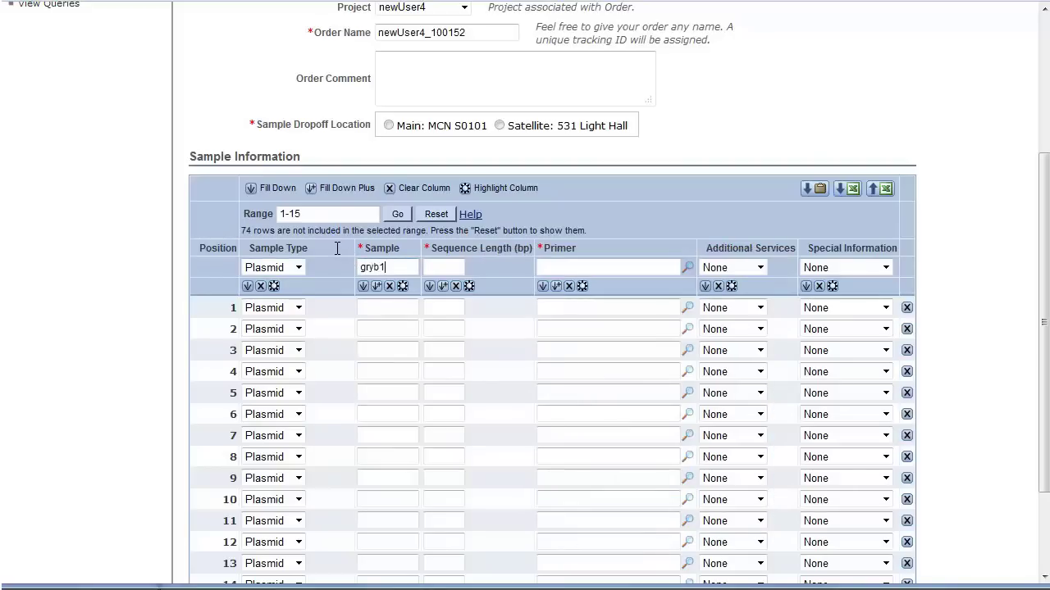
left_click_drag(330, 218, 246, 217)
type("1-5")
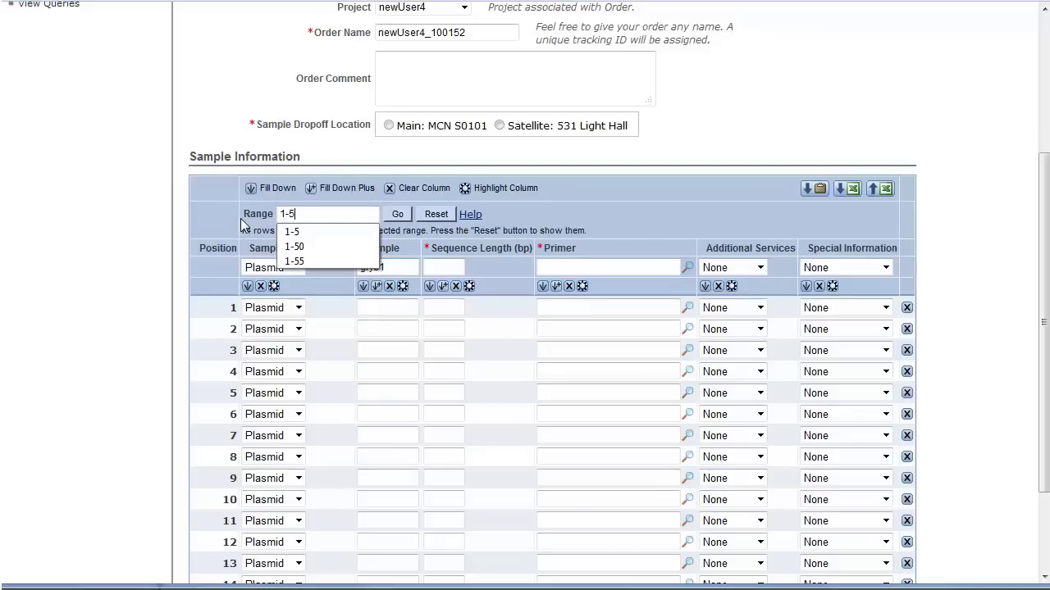
left_click(401, 215)
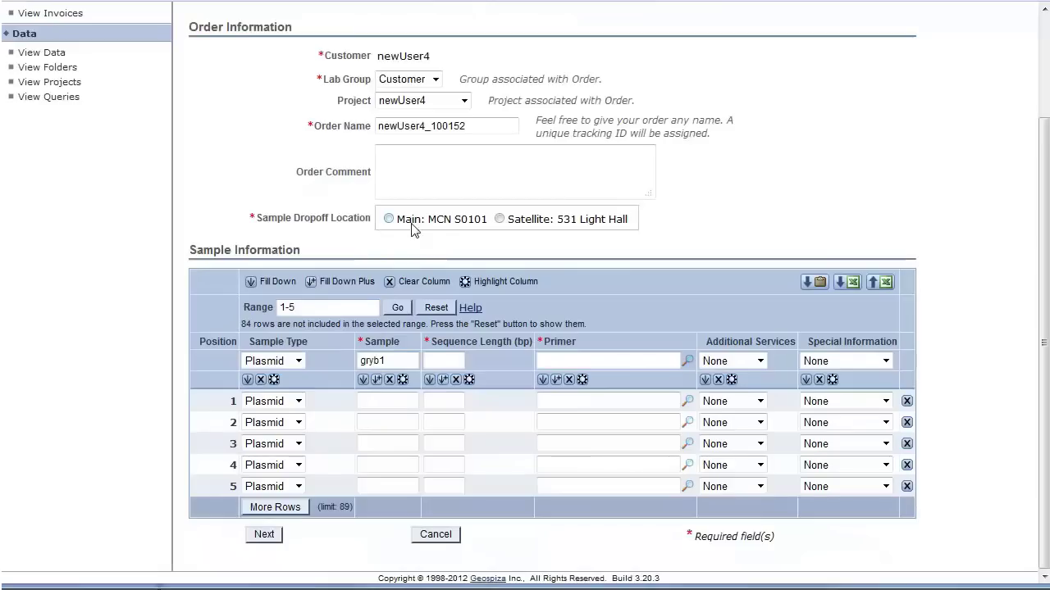
left_click(378, 382)
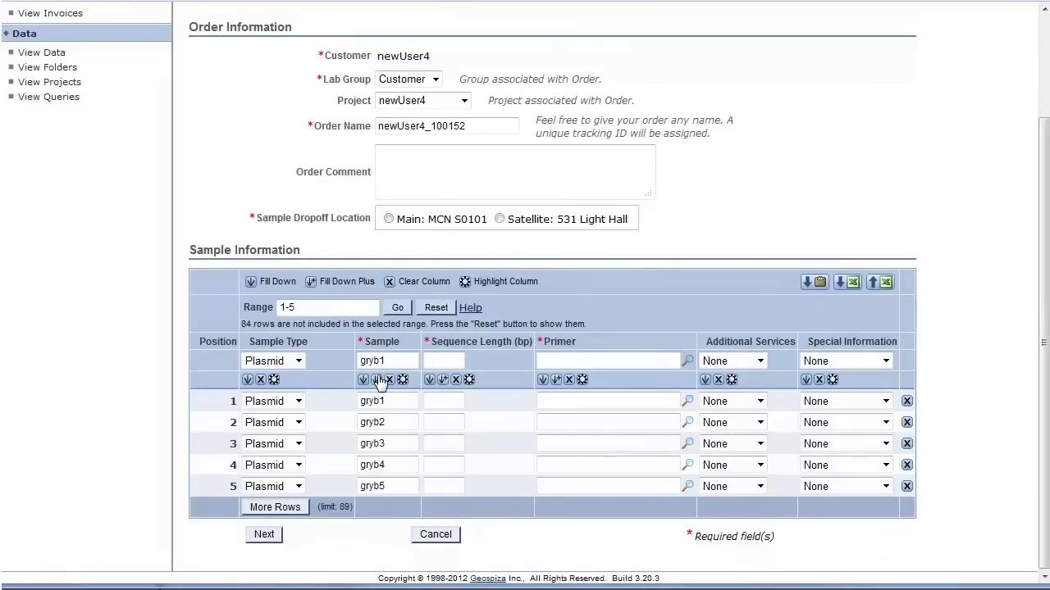
Fill sample rows 6–10 with names chase1 through chase5.
left_click_drag(345, 307, 209, 307)
type("6-10")
left_click(398, 307)
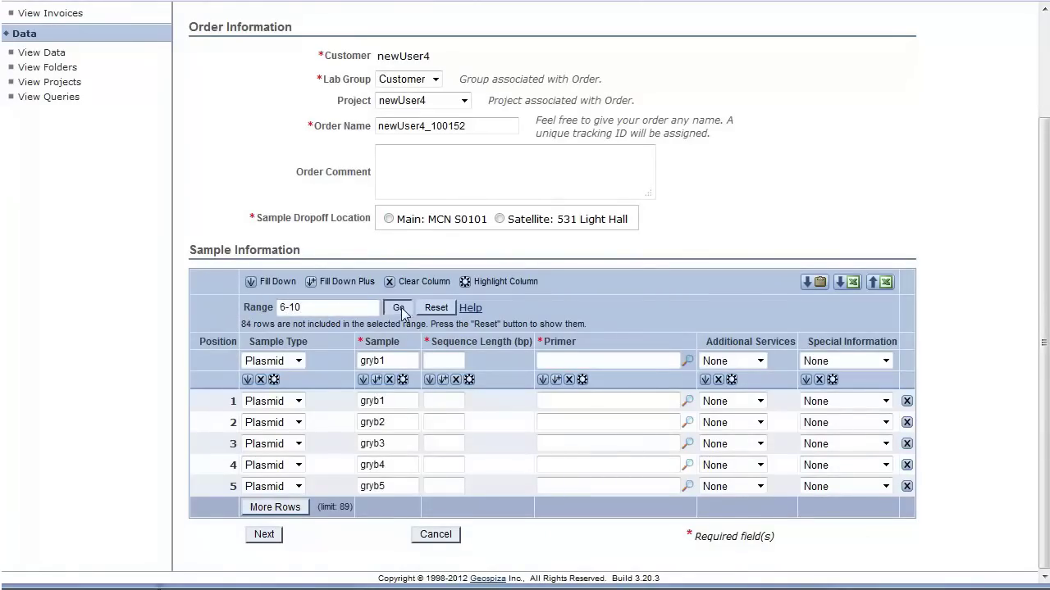
left_click(397, 362)
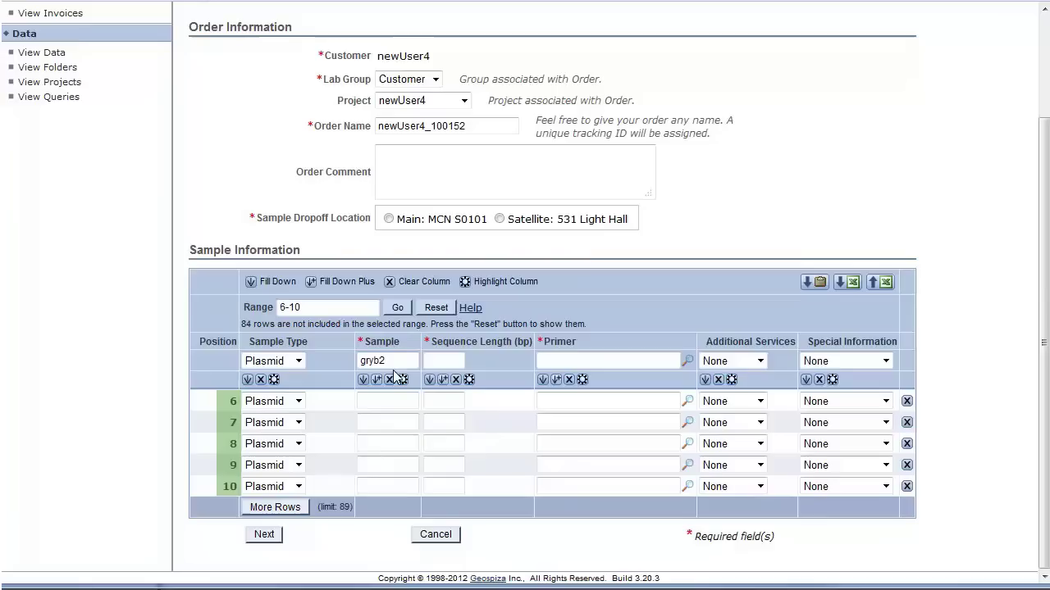
key("BackSpace")
key("BackSpace")
key("BackSpace")
key("BackSpace")
key("BackSpace")
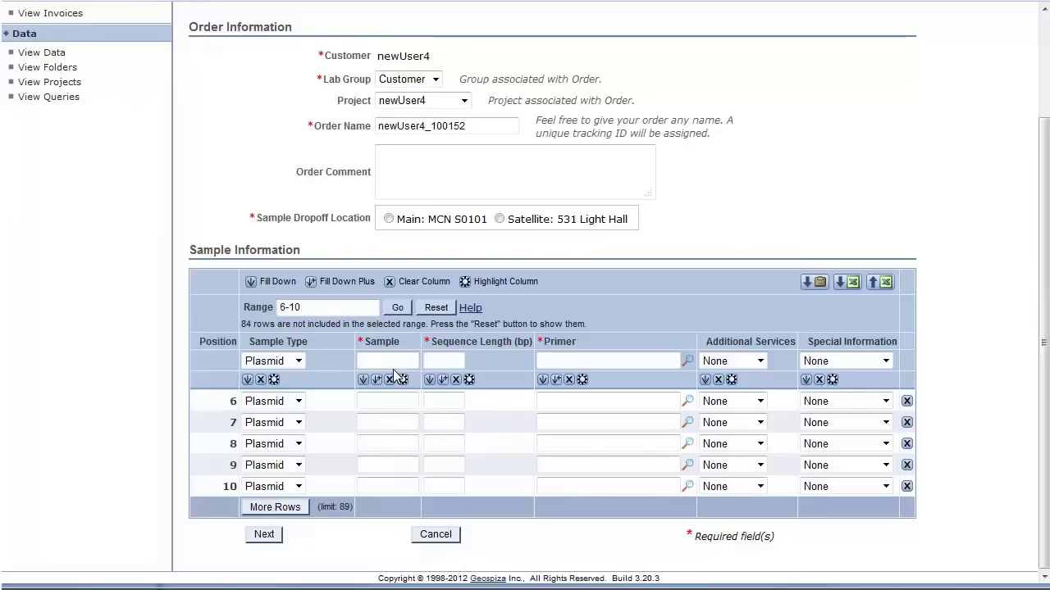
type("chase1")
left_click(377, 381)
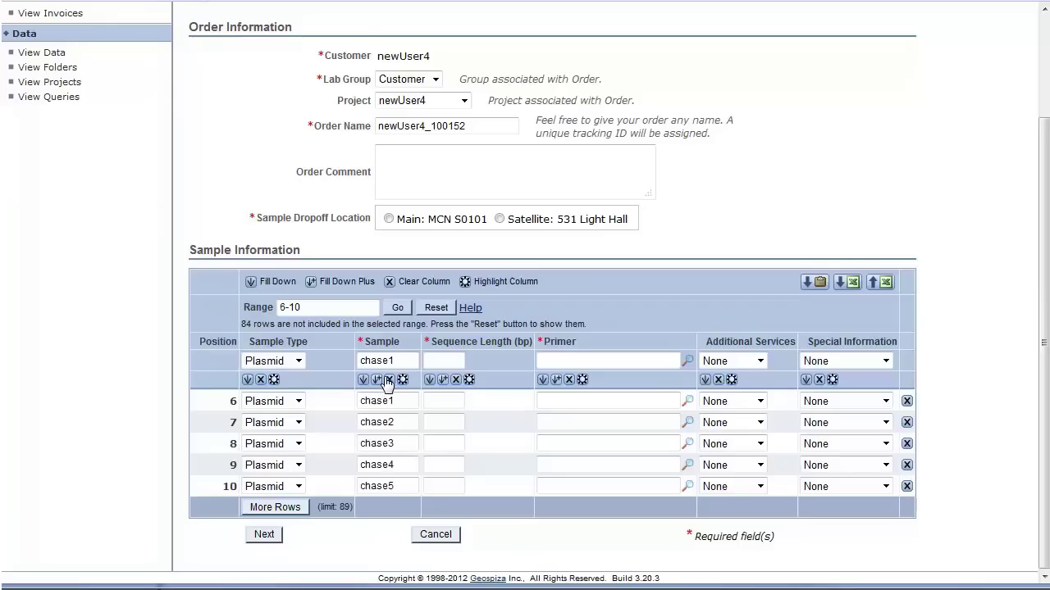
Show rows 1-10 to check the sample names entered so far.
left_click_drag(344, 307, 227, 309)
type("1-10")
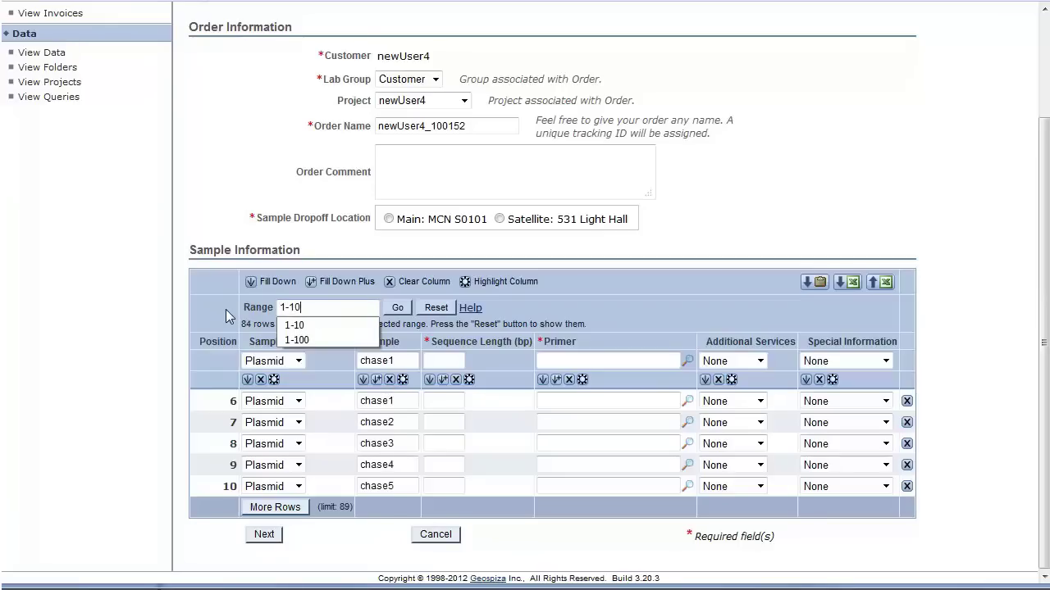
left_click(397, 307)
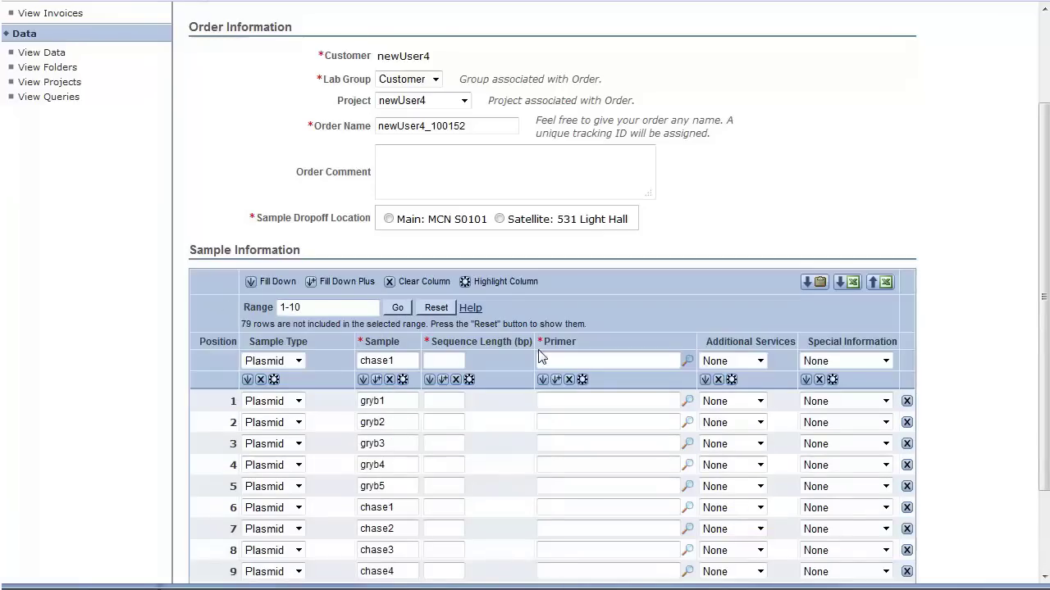
scroll(542, 424, "down", 1)
scroll(543, 424, "down", 2)
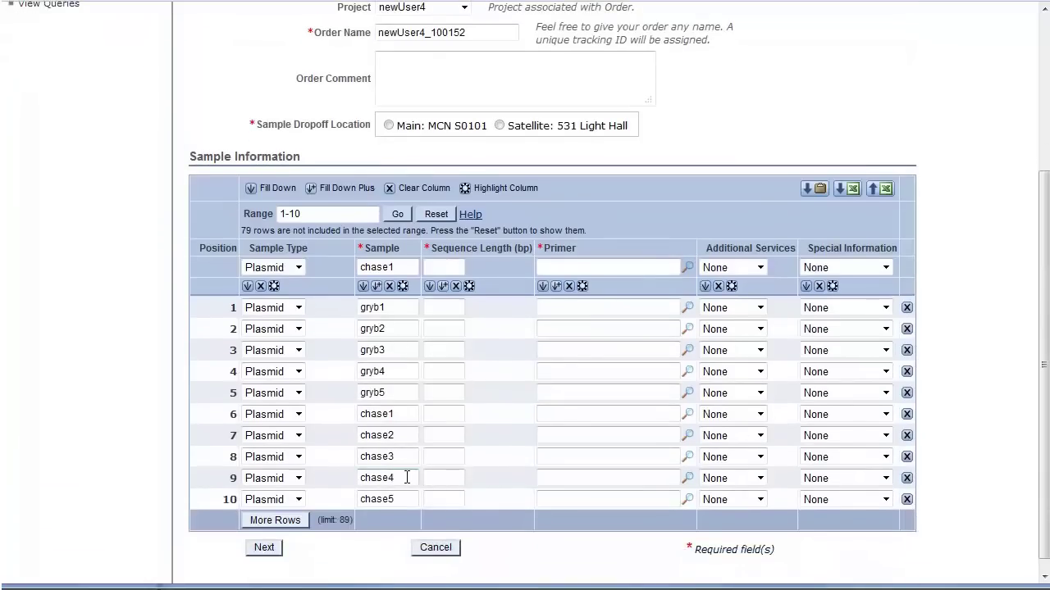
Fill sample rows 11–15 with names lax1 through lax5.
left_click_drag(328, 214, 265, 216)
type("11-15")
left_click(397, 214)
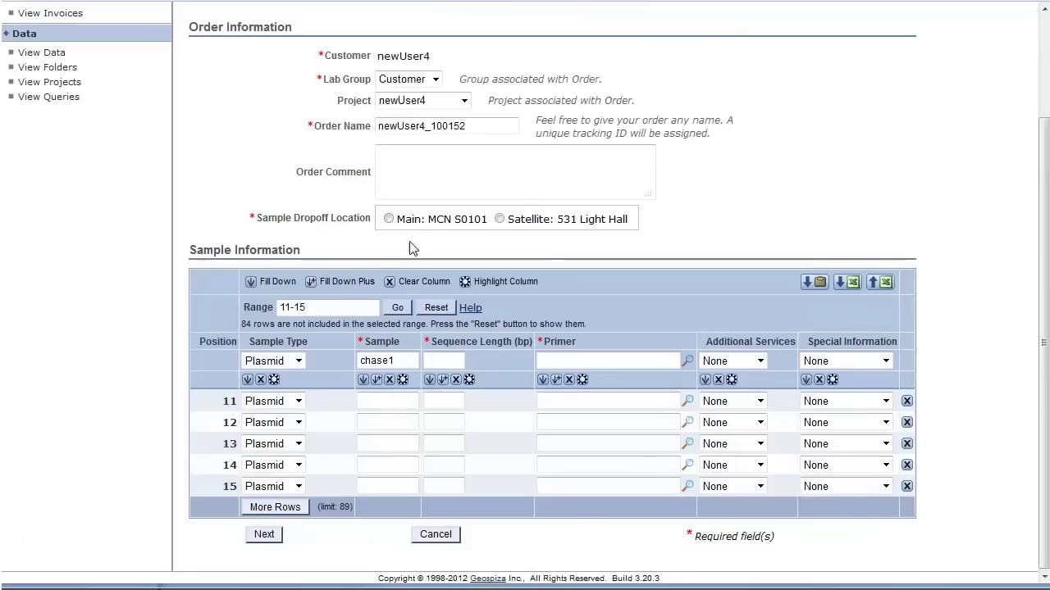
left_click_drag(402, 360, 287, 365)
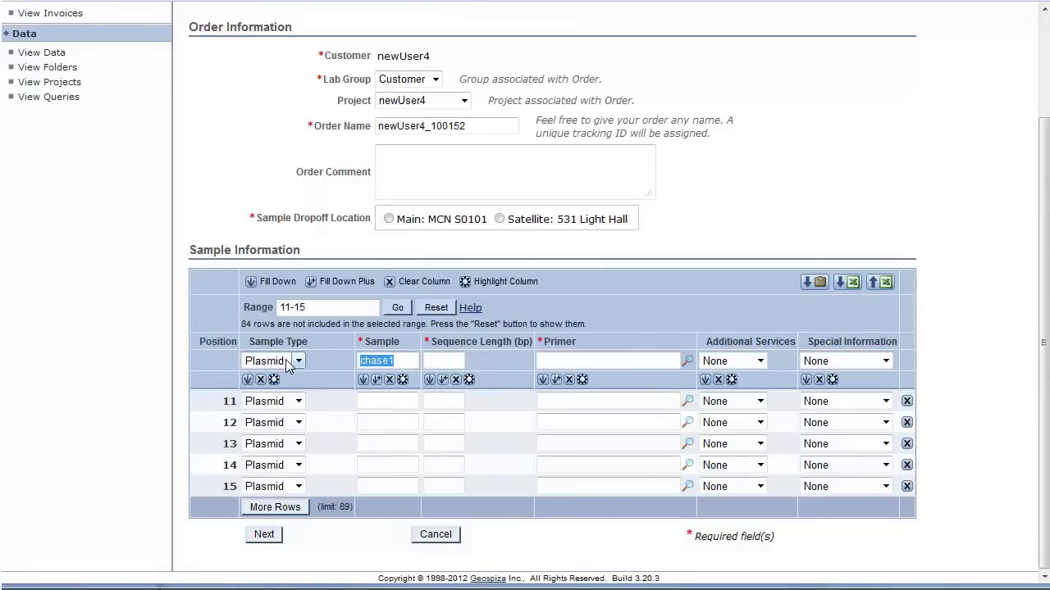
type("lax1")
left_click(376, 380)
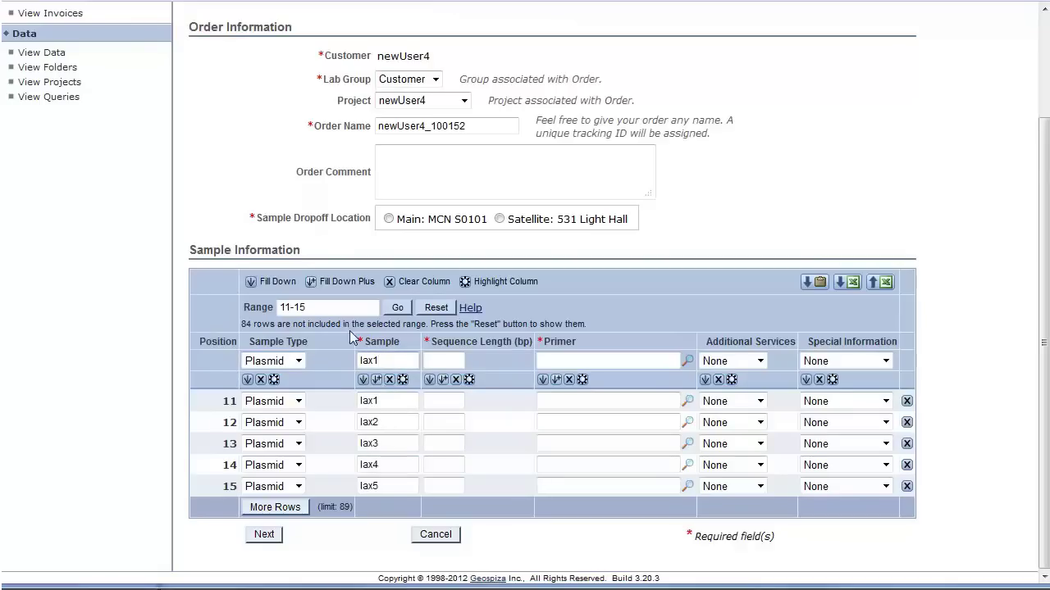
Show rows 1-15 and scroll down to review all 15 samples.
triple_click(339, 309)
type("1-15")
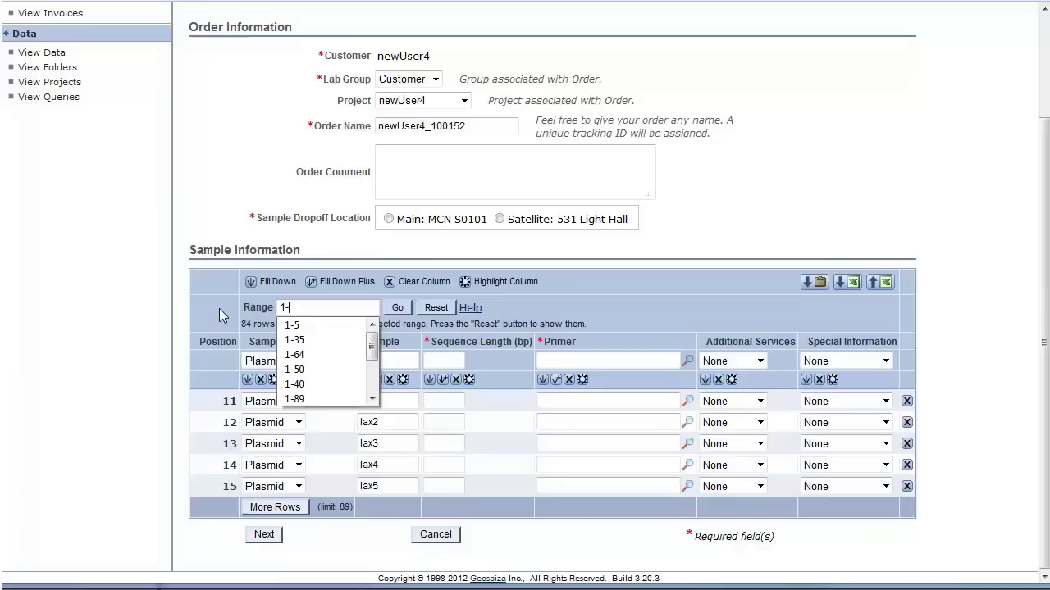
left_click(397, 307)
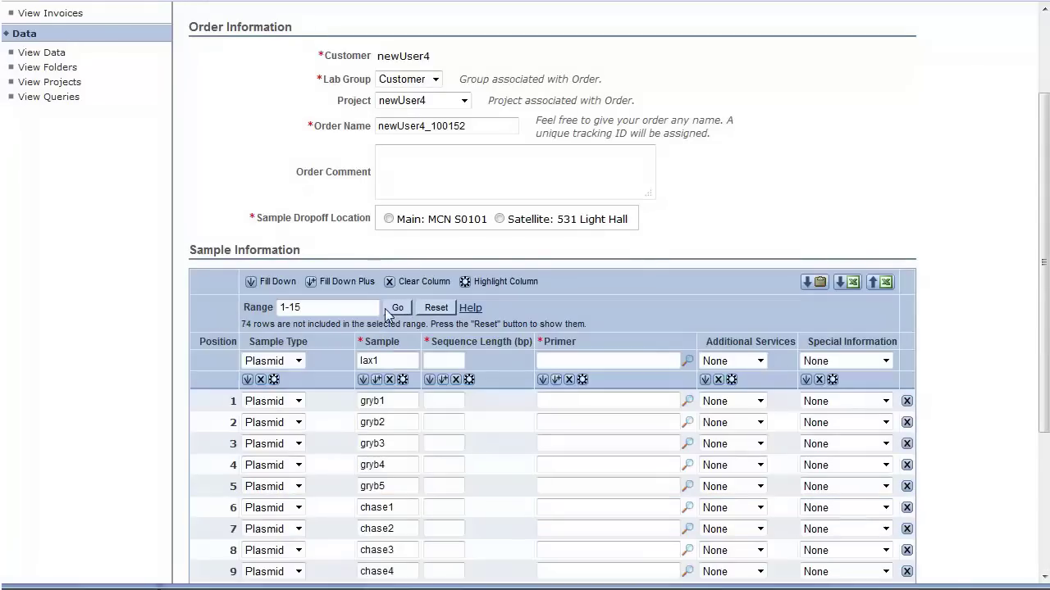
scroll(647, 354, "down", 1)
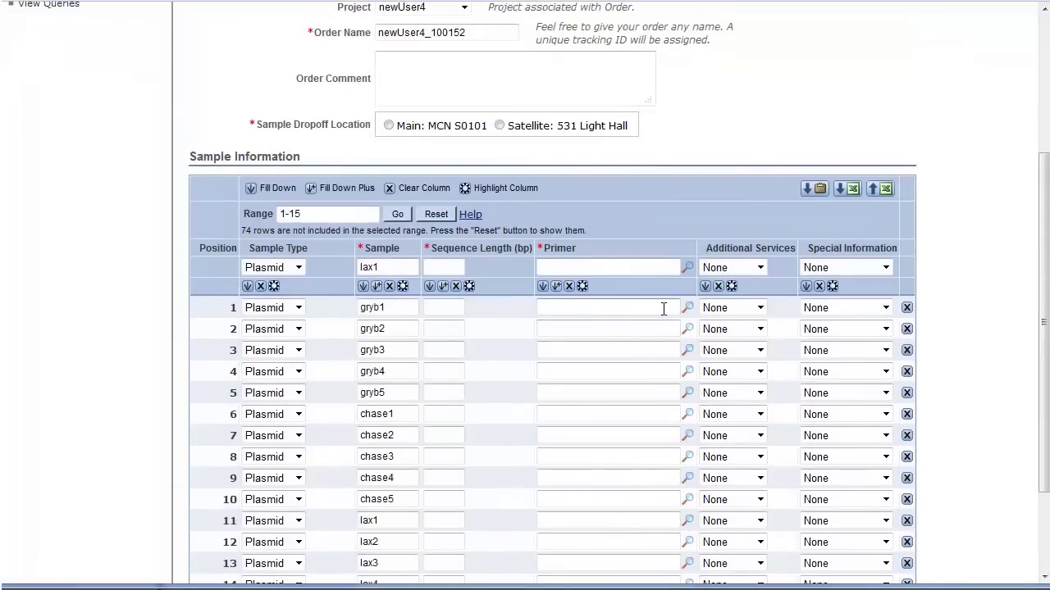
scroll(658, 299, "down", 1)
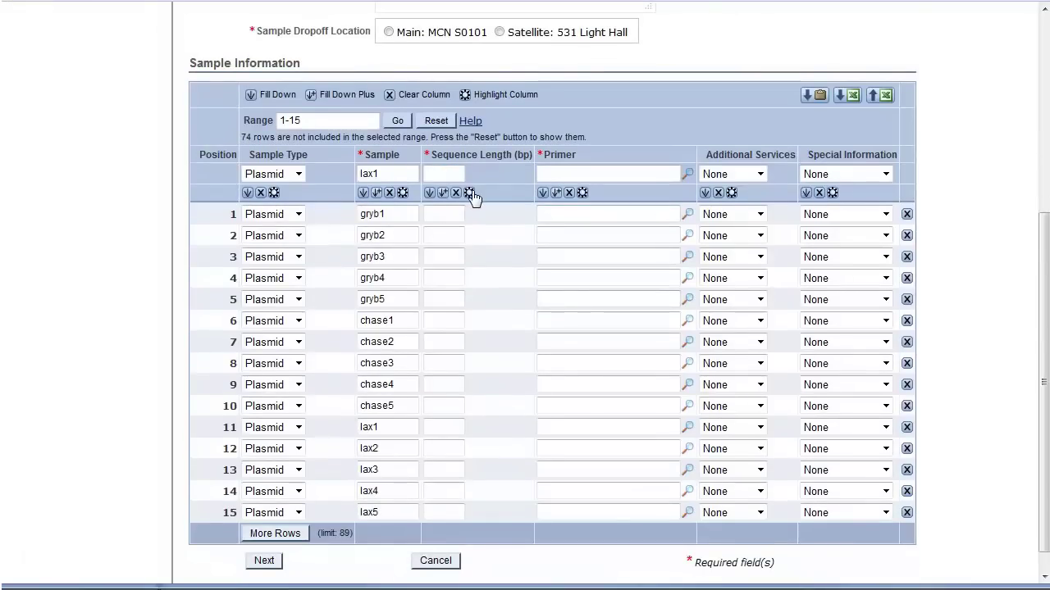
Fill the Sequence Length column with 100 for all 15 samples.
left_click(468, 192)
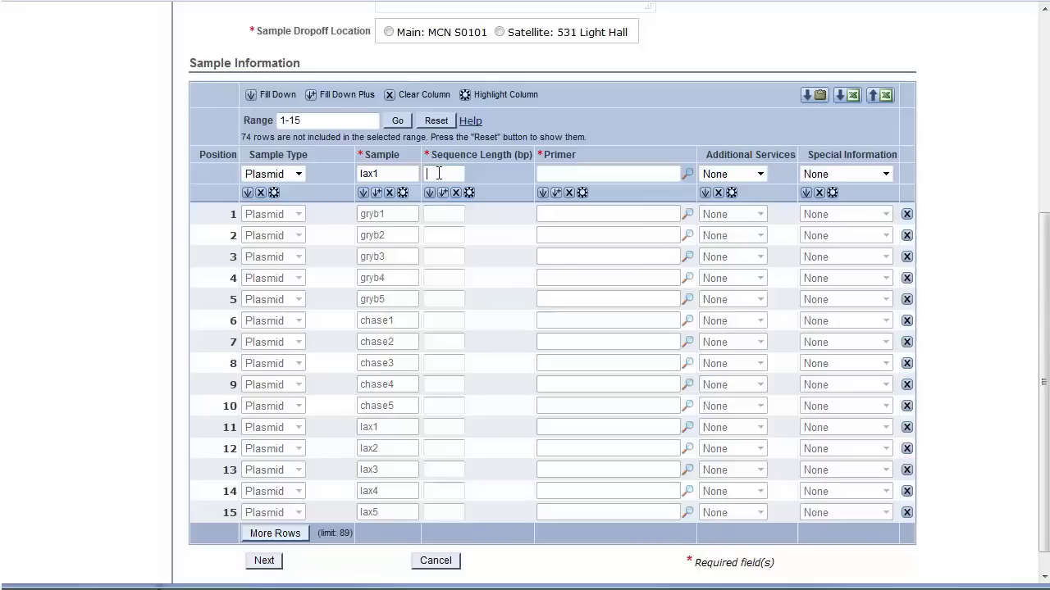
type("100")
left_click(500, 173)
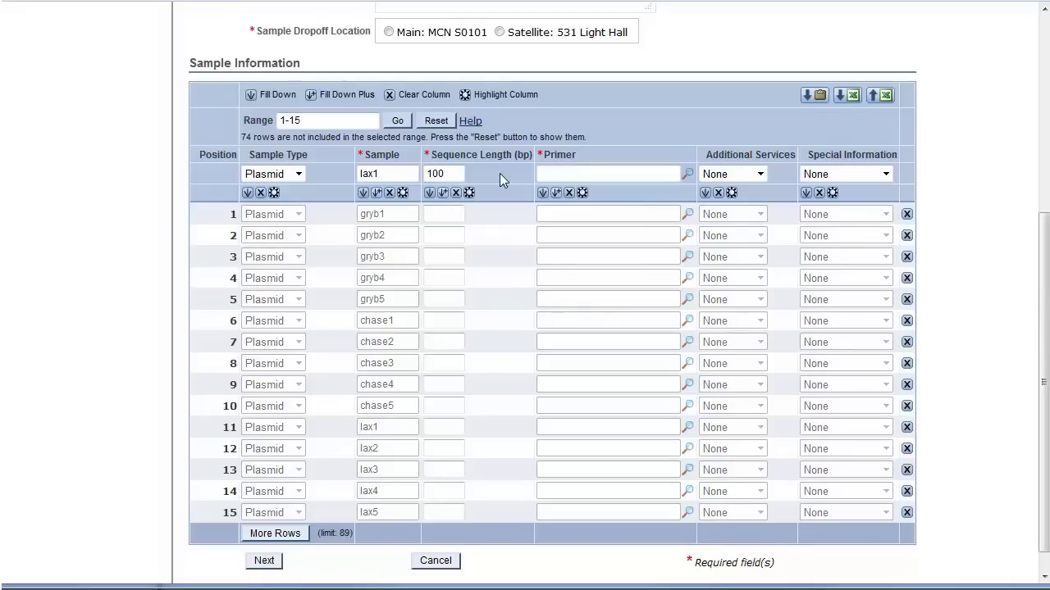
left_click(428, 194)
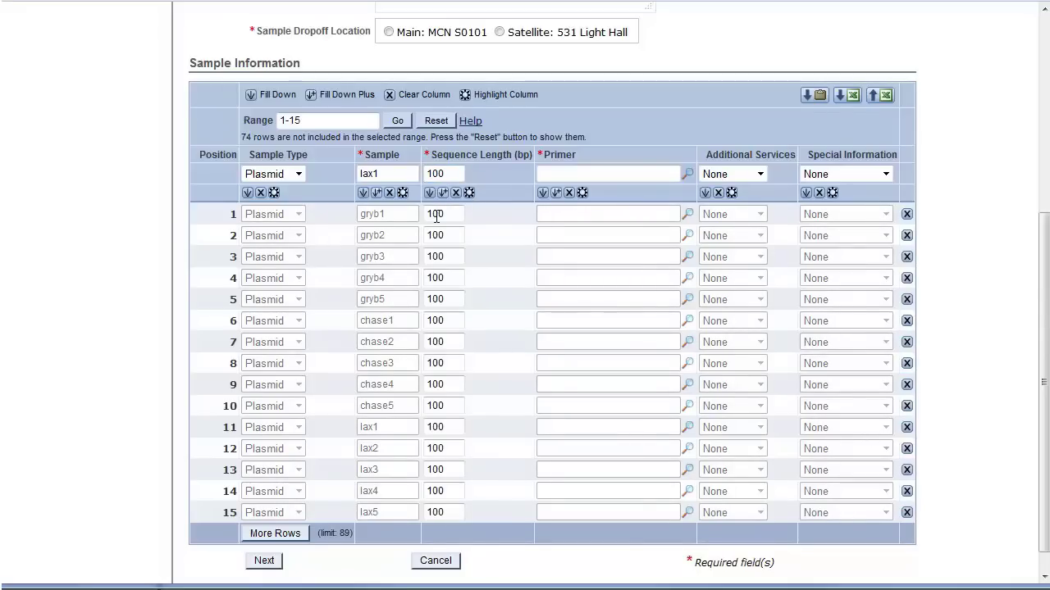
Change chase3's sequence length to 125 and chase4's to 115.
left_click(461, 366)
key("BackSpace")
key("BackSpace")
type("25")
key("Tab")
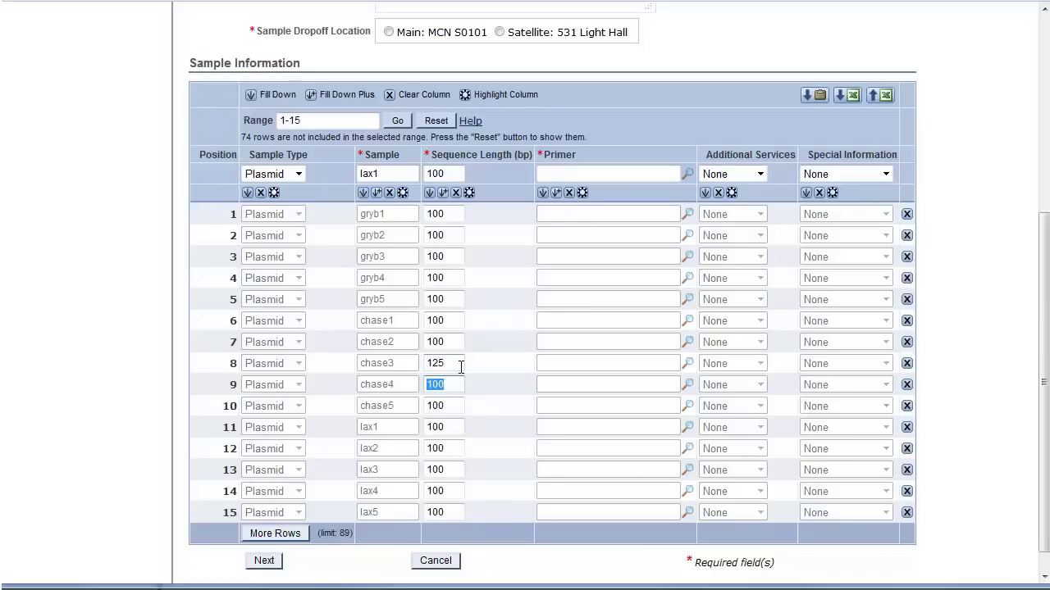
left_click(448, 384)
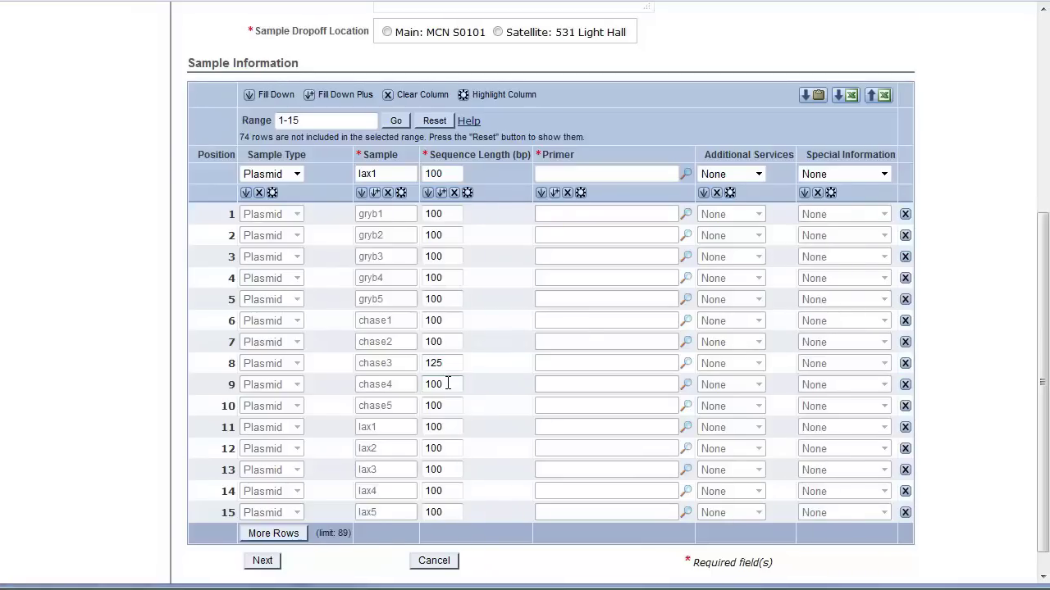
key("BackSpace")
key("BackSpace")
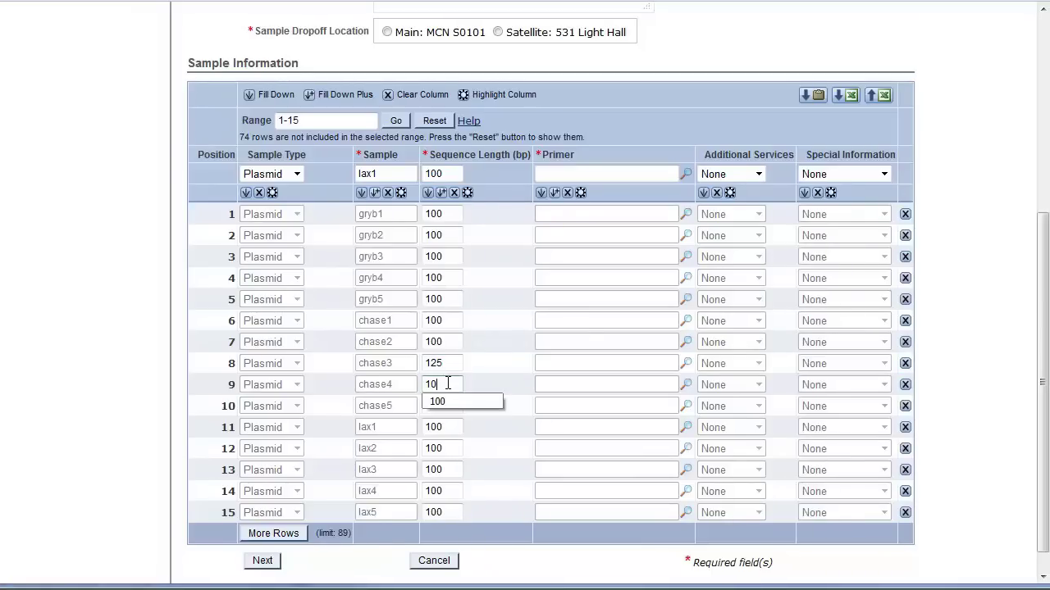
type("15")
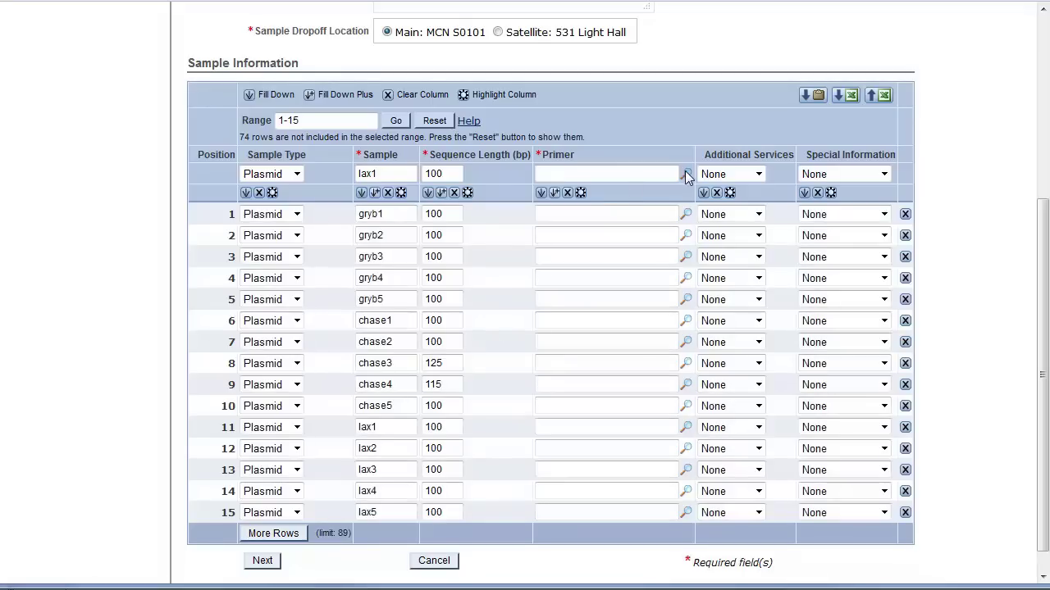
Assign primer1 as the primer for all 15 samples.
left_click(686, 174)
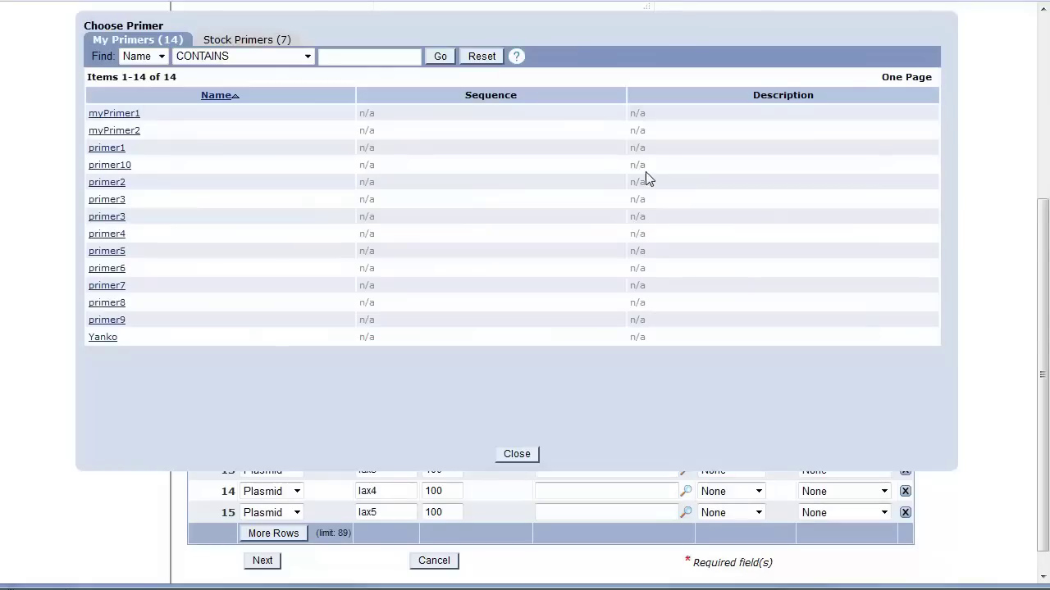
left_click(108, 148)
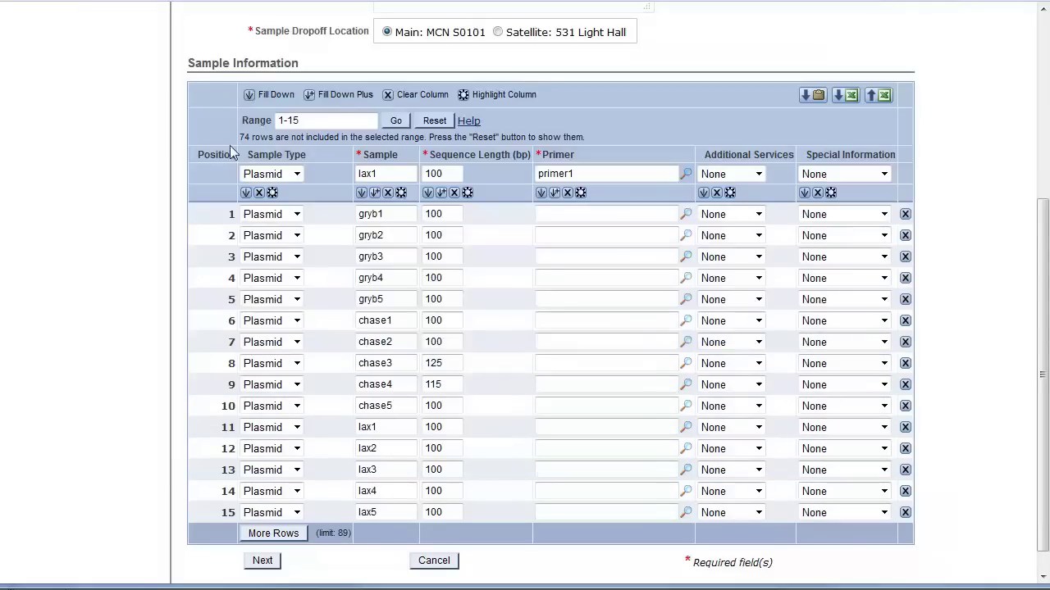
left_click(541, 193)
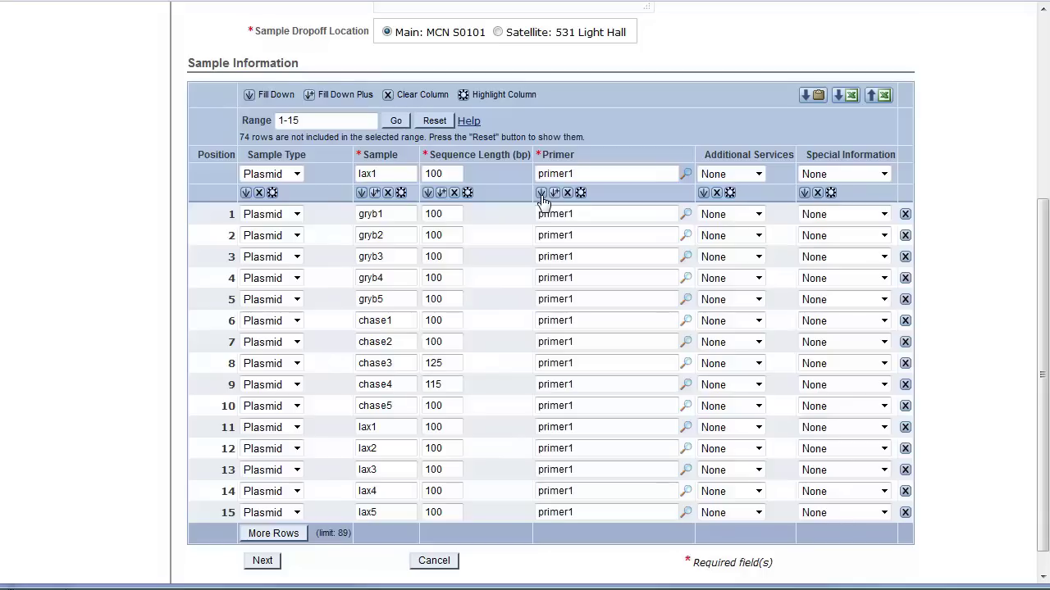
Keep None for additional services, set Double Volume as special information, and create the order.
left_click(759, 176)
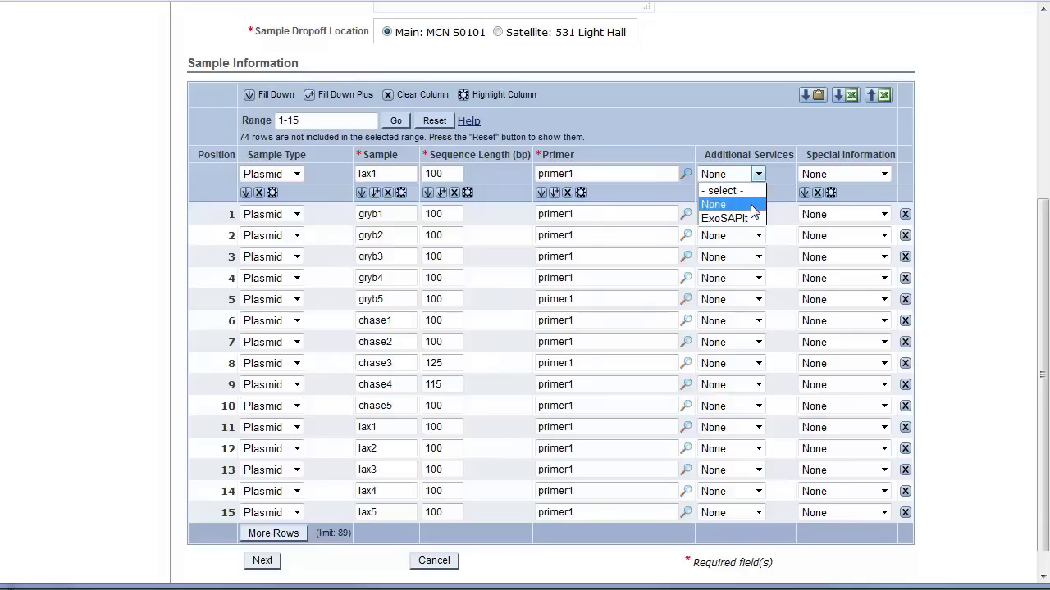
left_click(751, 205)
left_click(883, 174)
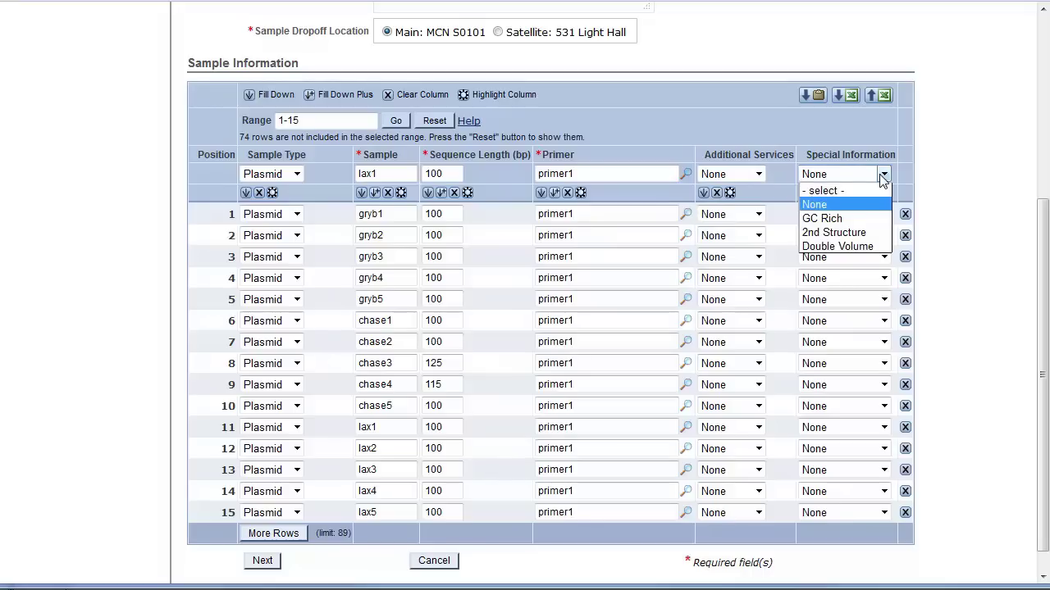
left_click(859, 246)
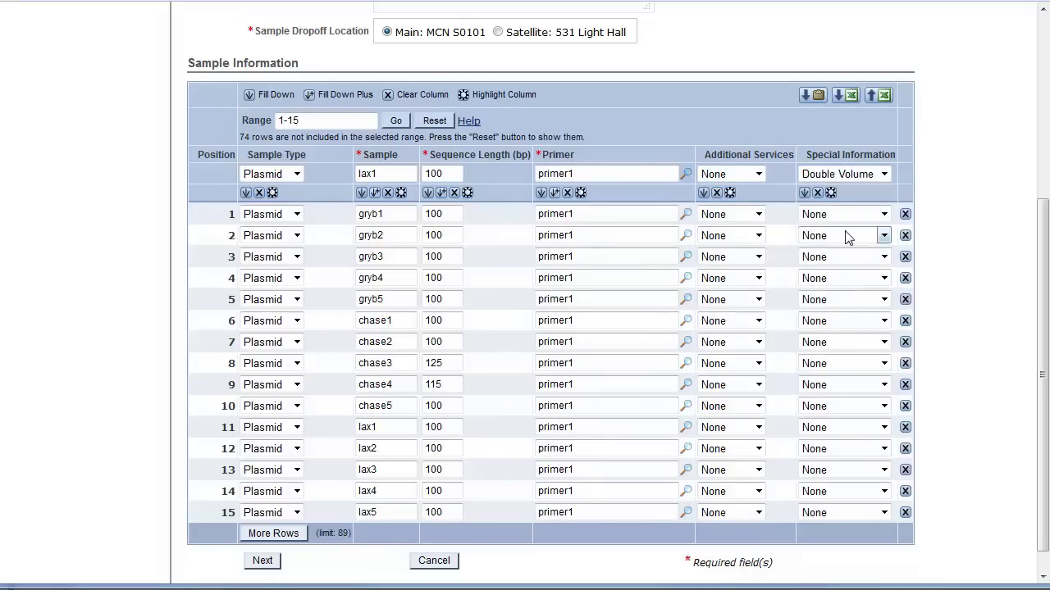
left_click(263, 562)
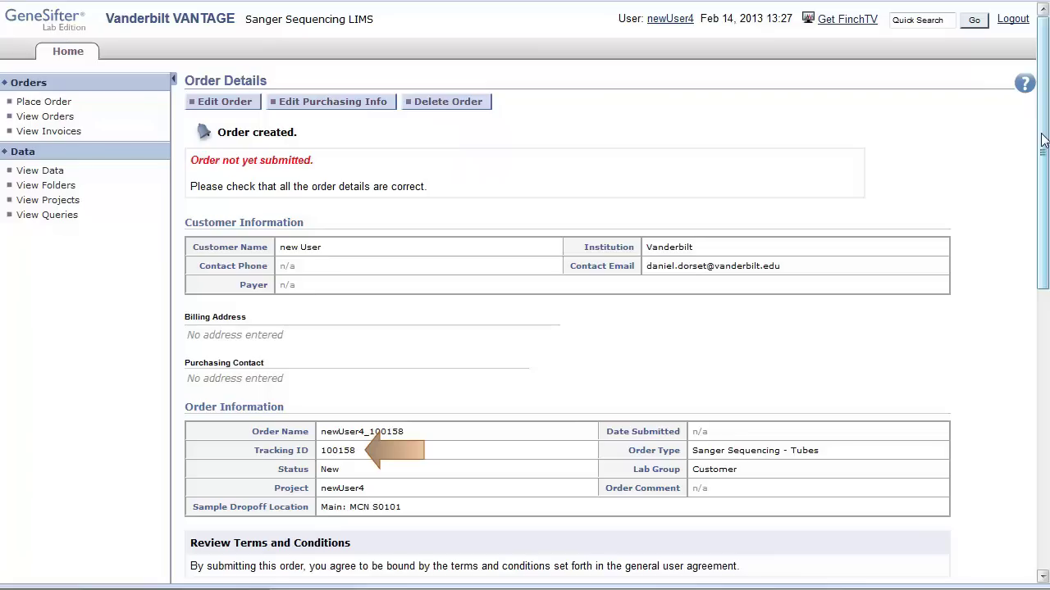
Scroll the Order Details page to review the terms, purchasing notice and 15 samples.
left_click_drag(1043, 141, 1045, 412)
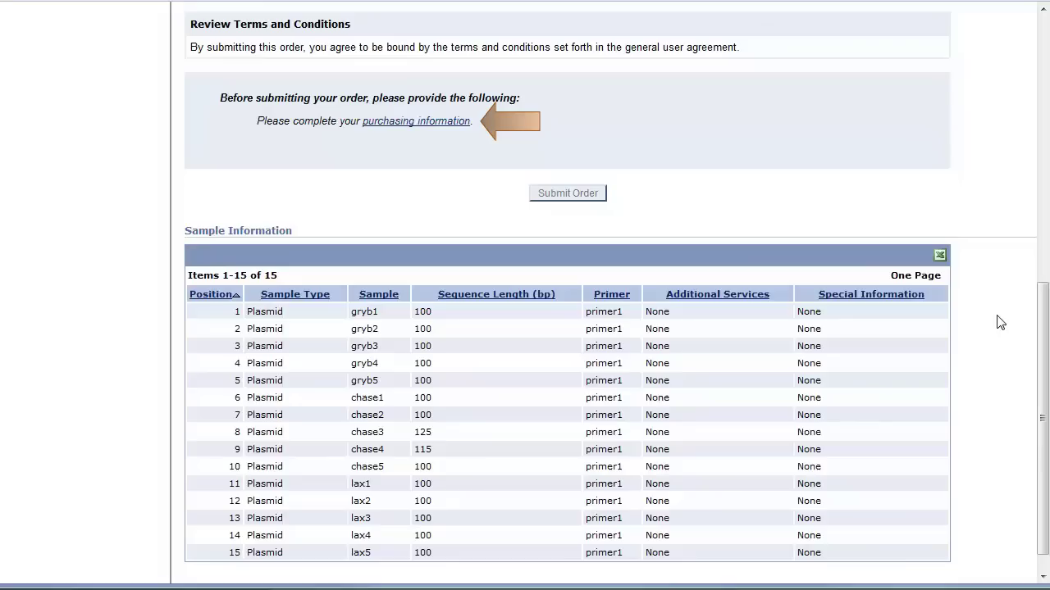
Add purchasing info with the existing purchase contact and Cost Center Number as charge code type.
left_click(455, 121)
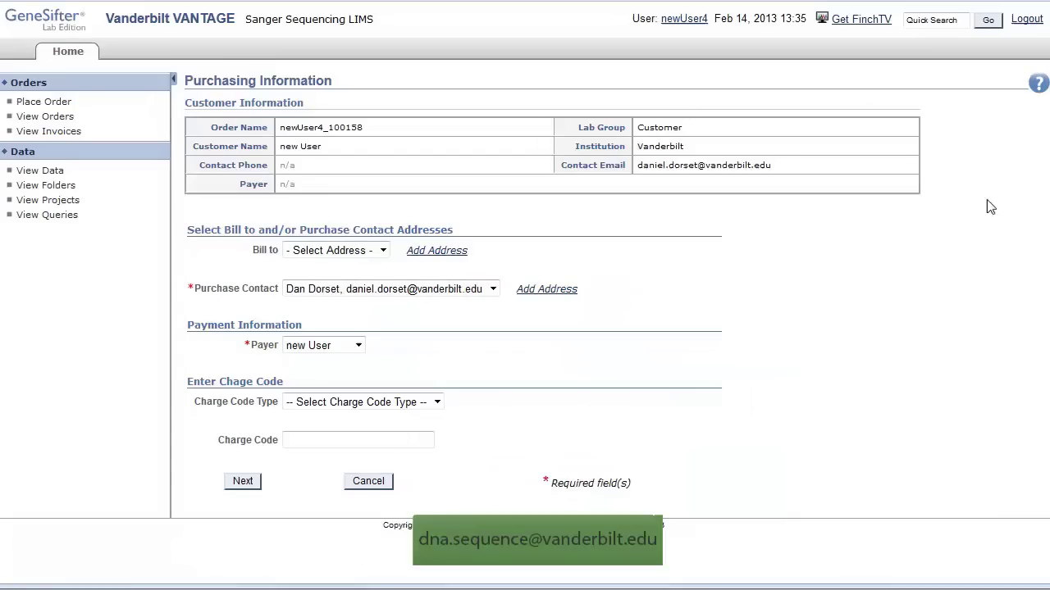
left_click(493, 290)
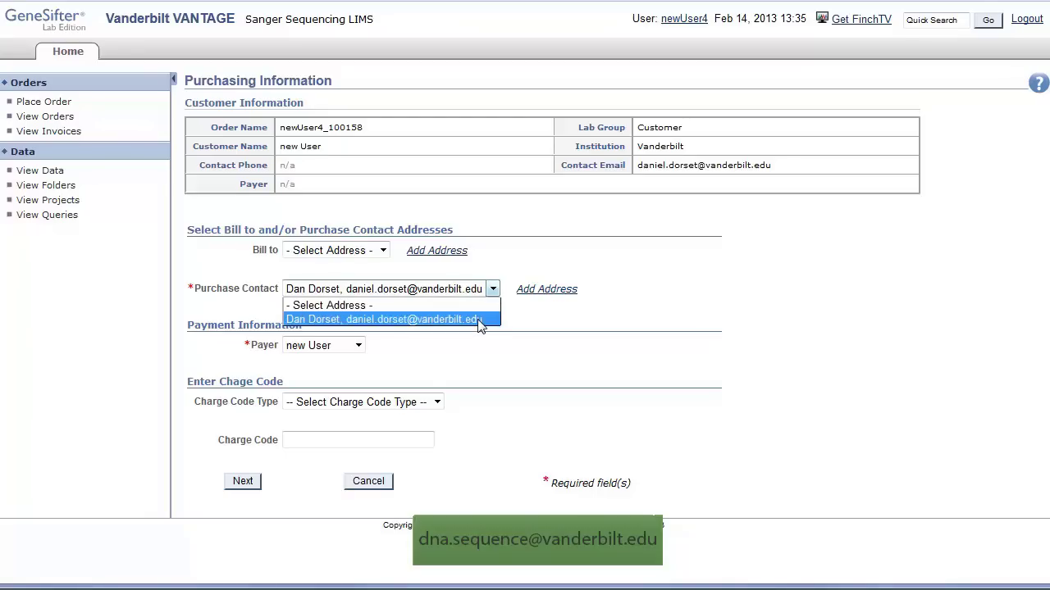
left_click(480, 320)
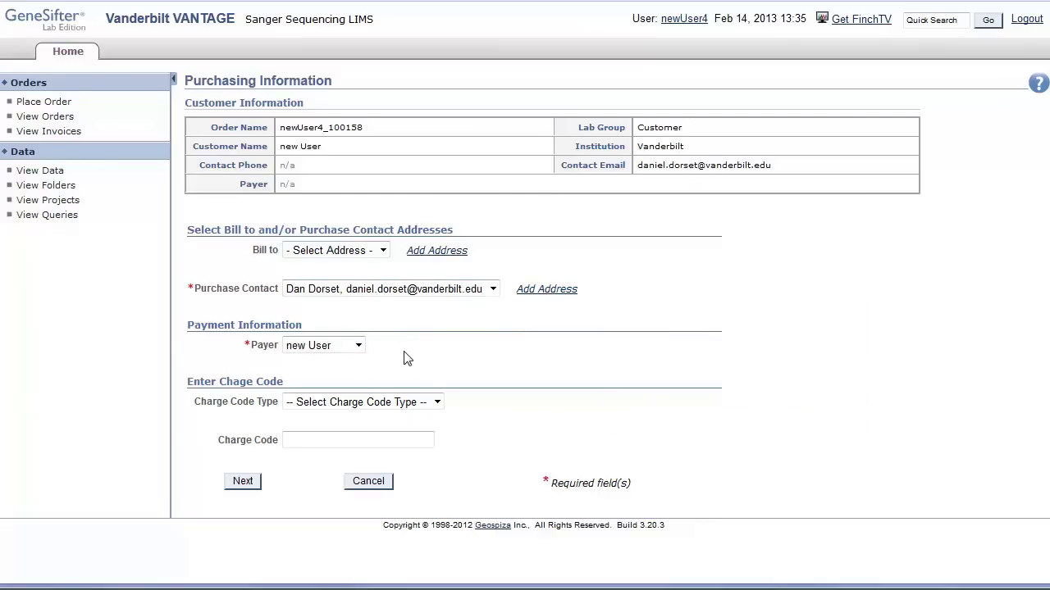
left_click(439, 404)
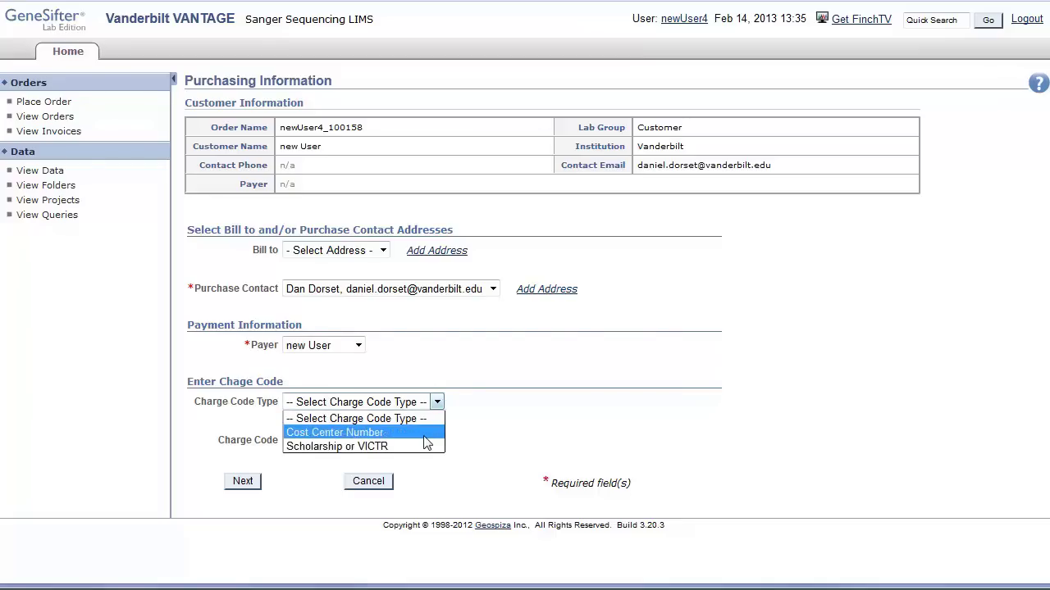
left_click(426, 432)
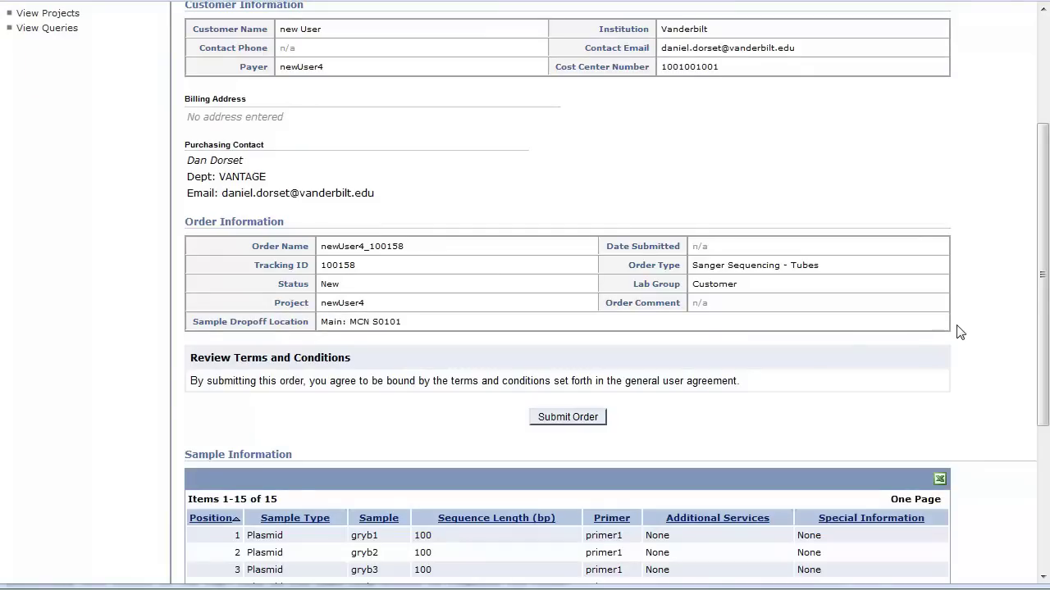
Submit the completed 15-sample Sanger order.
left_click(599, 419)
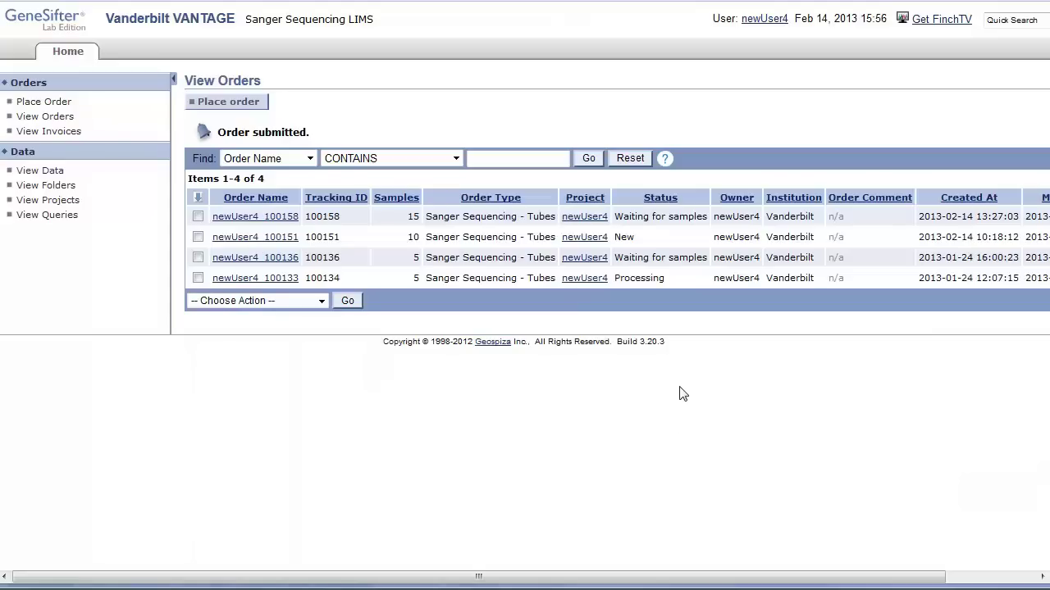